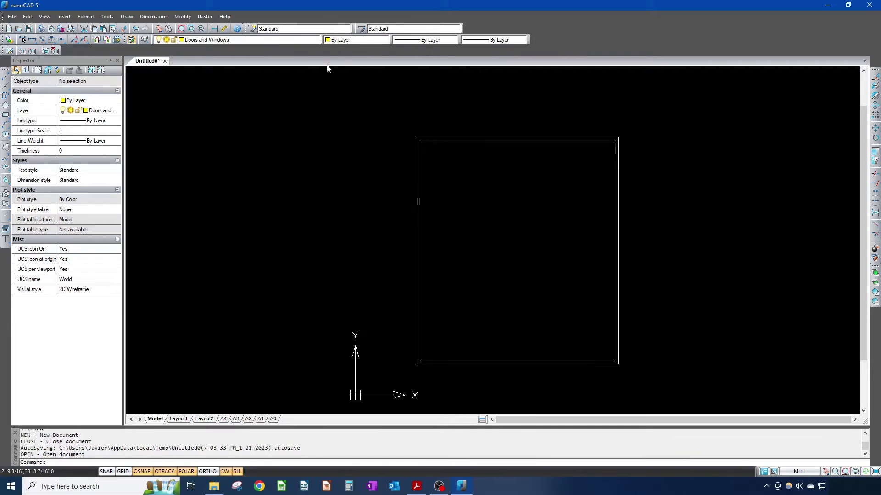
Keep Doors and Windows as the current layer and bring the room outline's edges into view.
left_click(294, 40)
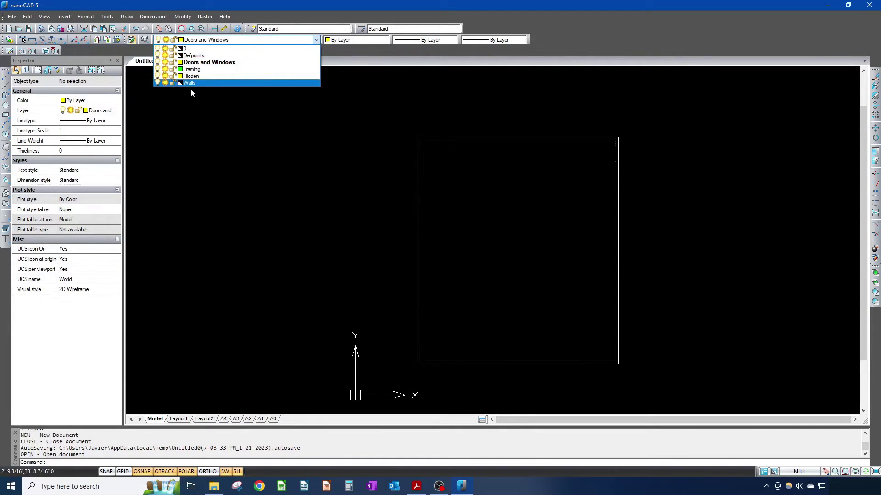
left_click(198, 63)
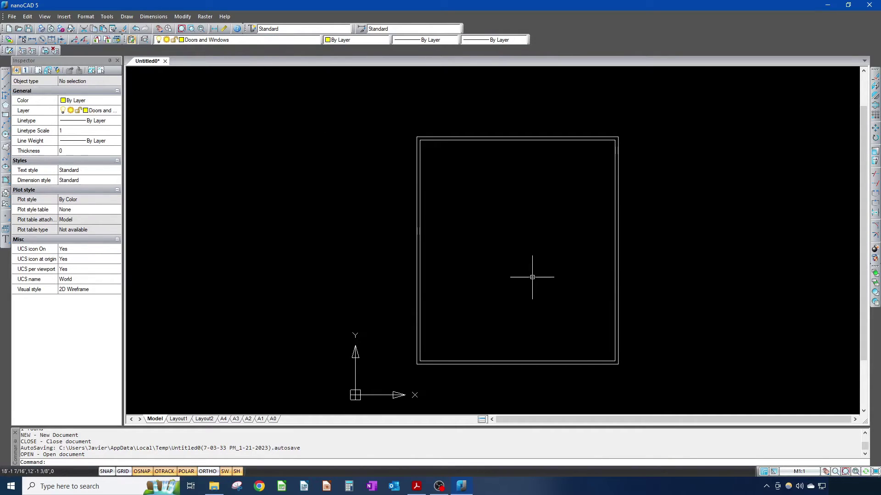
middle_click_drag(489, 259, 696, 246)
scroll(544, 236, "down", 2)
scroll(557, 254, "up", 5)
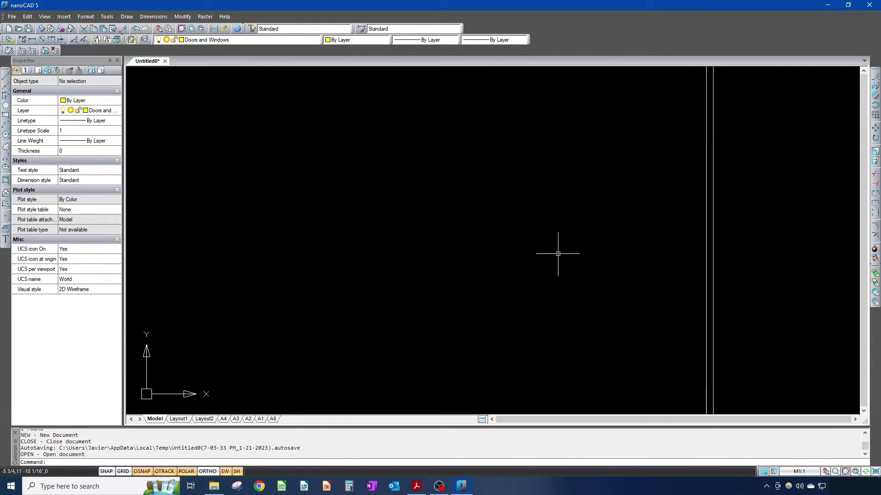
mouse_move(622, 277)
middle_mouse_down()
mouse_move(527, 202)
mouse_move(504, 219)
middle_mouse_up()
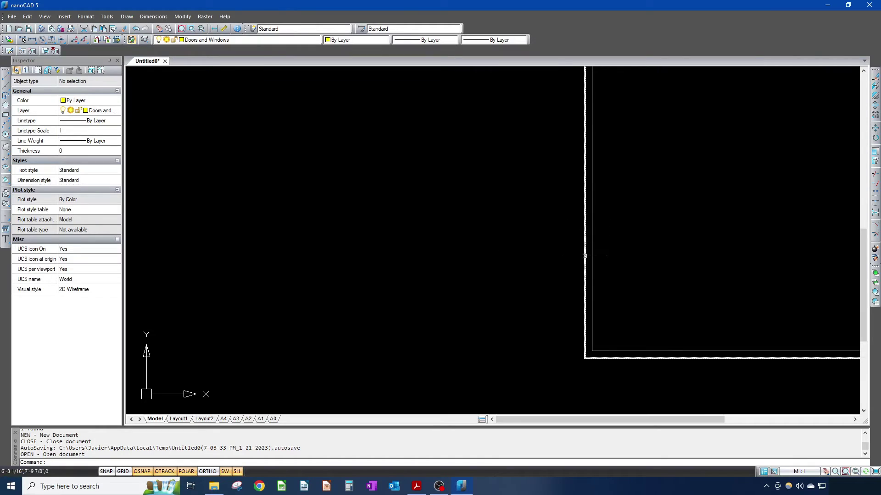
scroll(512, 227, "down", 3)
middle_click_drag(513, 226, 535, 306)
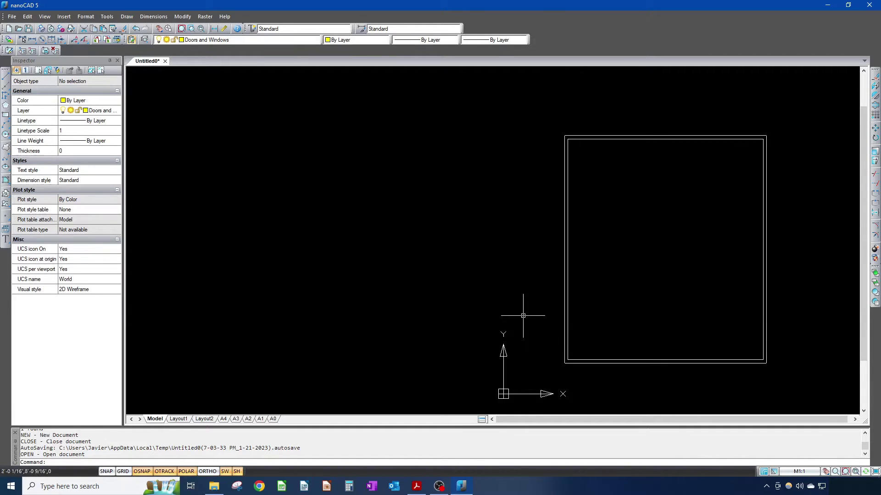
Look up the B: Make Block alias in the CAD alias list PDF.
left_click(415, 486)
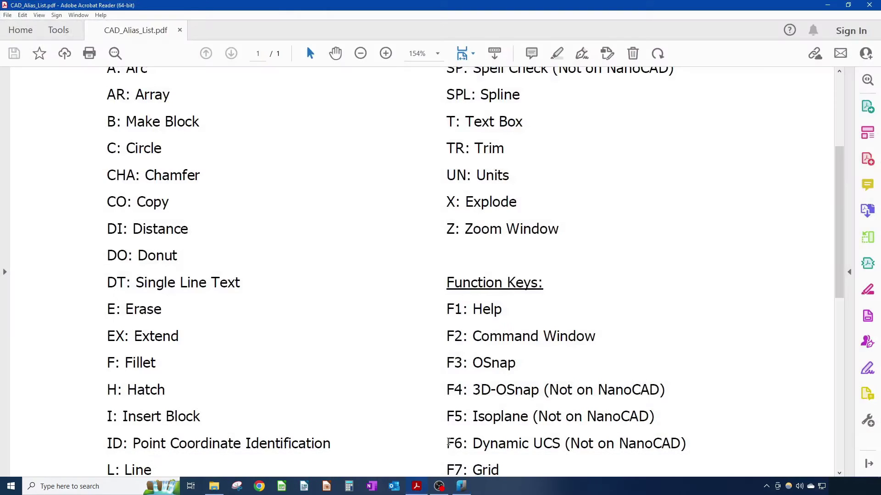
scroll(308, 317, "up", 3)
scroll(309, 317, "up", 1)
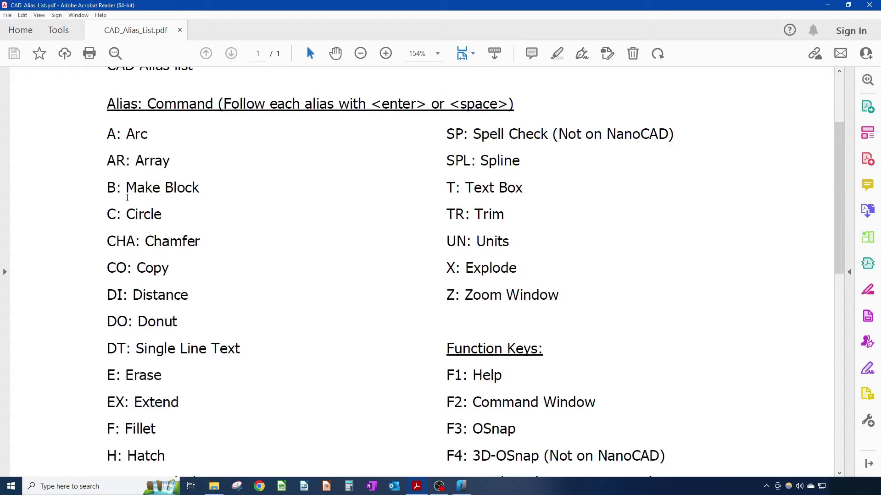
left_click_drag(108, 188, 201, 190)
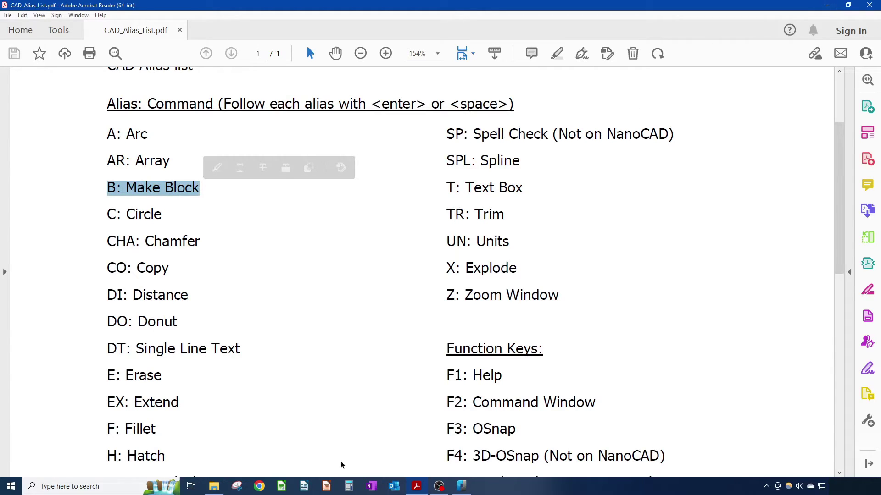
left_click(461, 486)
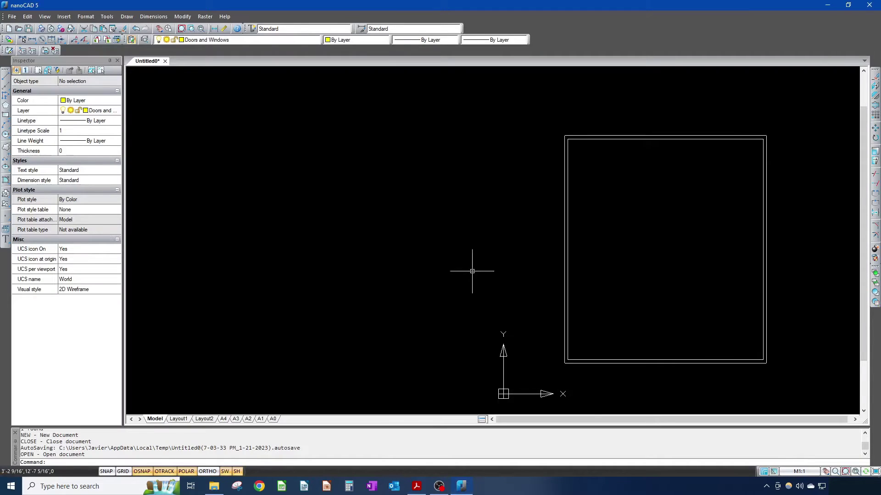
Draw the 2'8" by 2" door panel rectangle just left of the wall with REC.
scroll(518, 286, "down", 1)
scroll(517, 291, "up", 4)
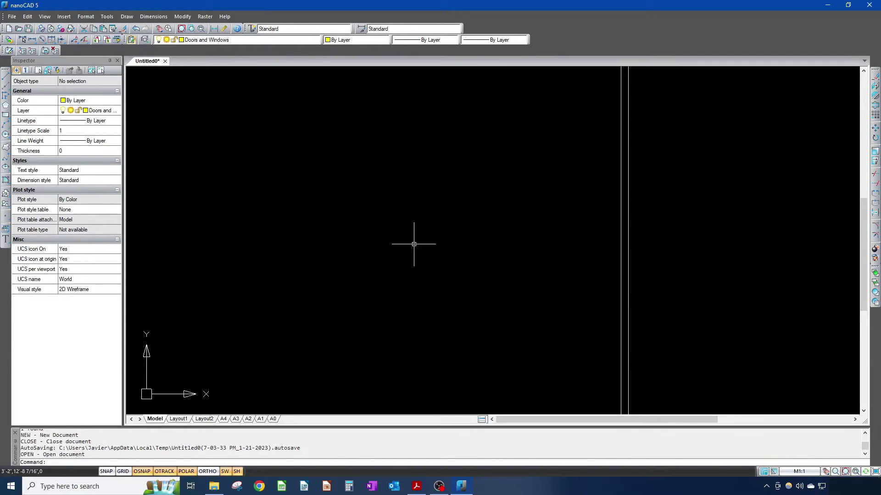
type("re")
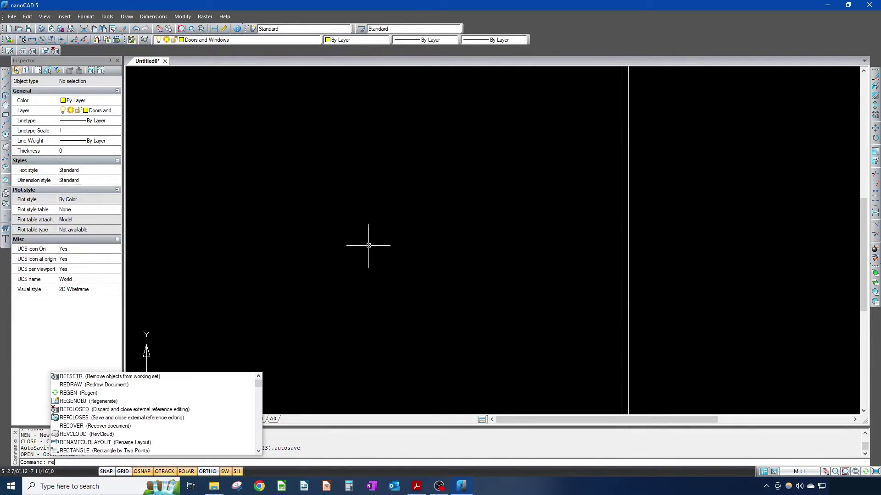
type("c")
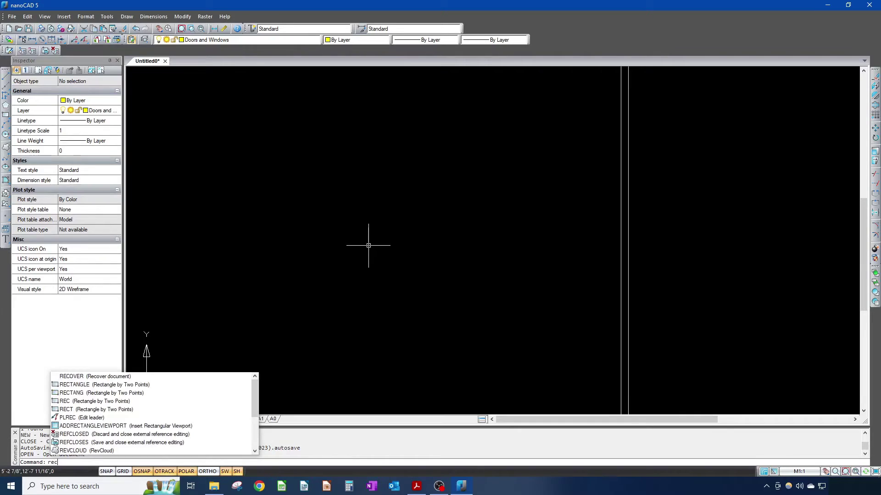
key("Return")
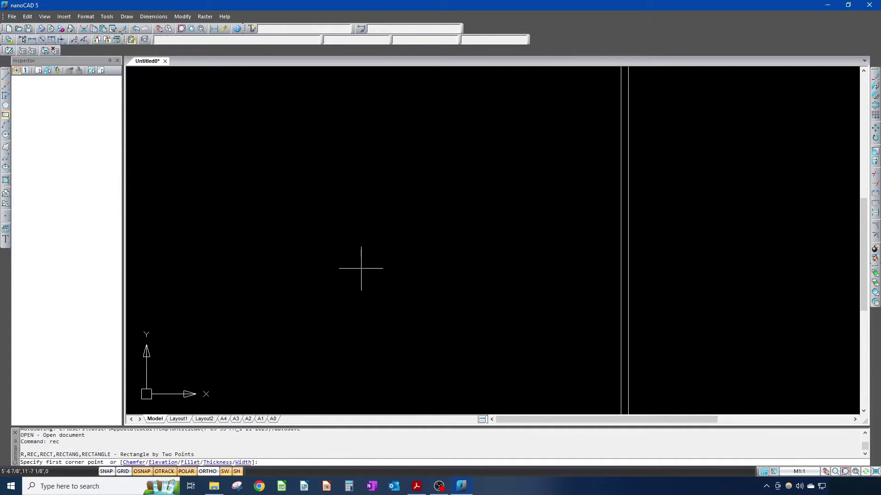
left_click(357, 279)
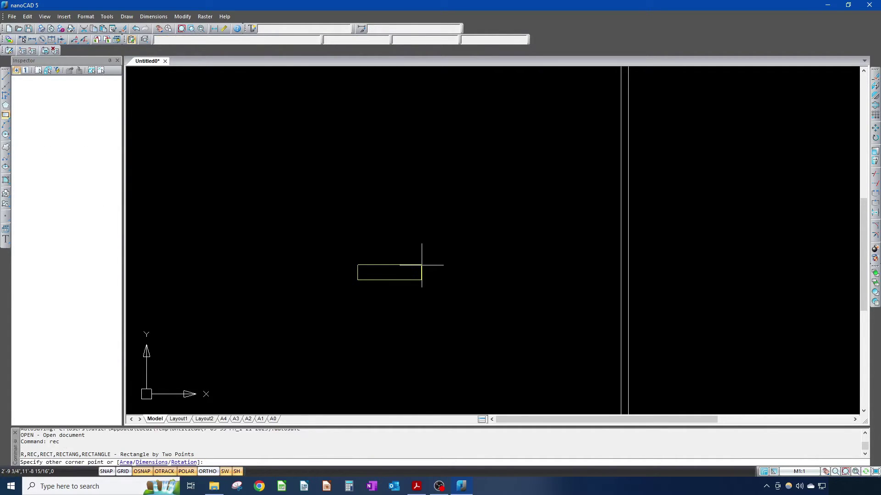
type("@2'8,2")
key("Return")
scroll(362, 288, "up", 1)
Draw a 2-unit line from the door panel's bottom-left corner.
scroll(361, 287, "up", 2)
type("l")
key("Return")
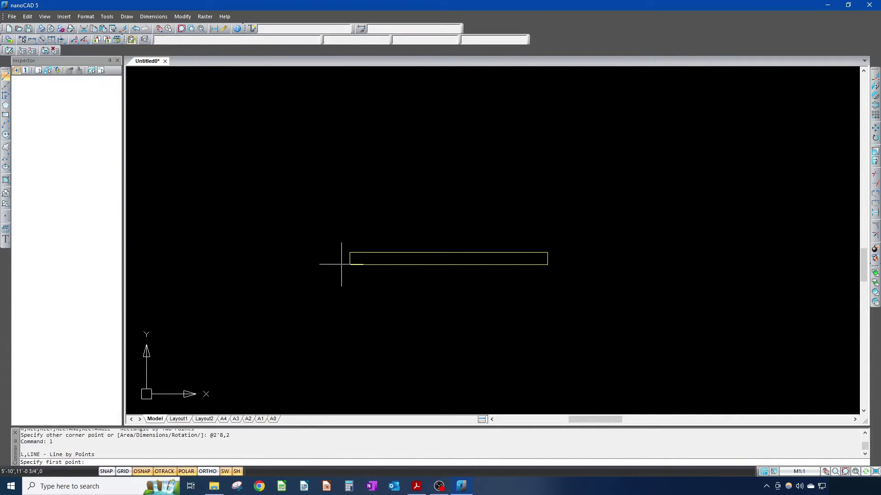
left_click(350, 265)
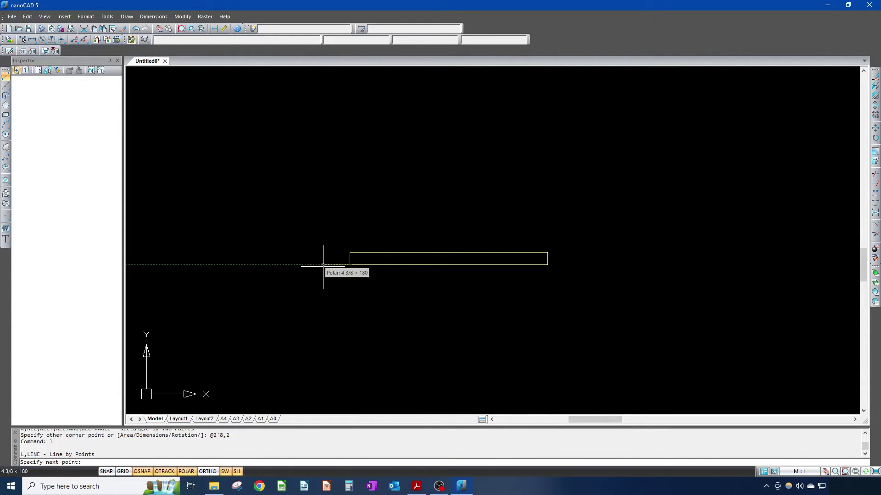
type("2")
key("Return")
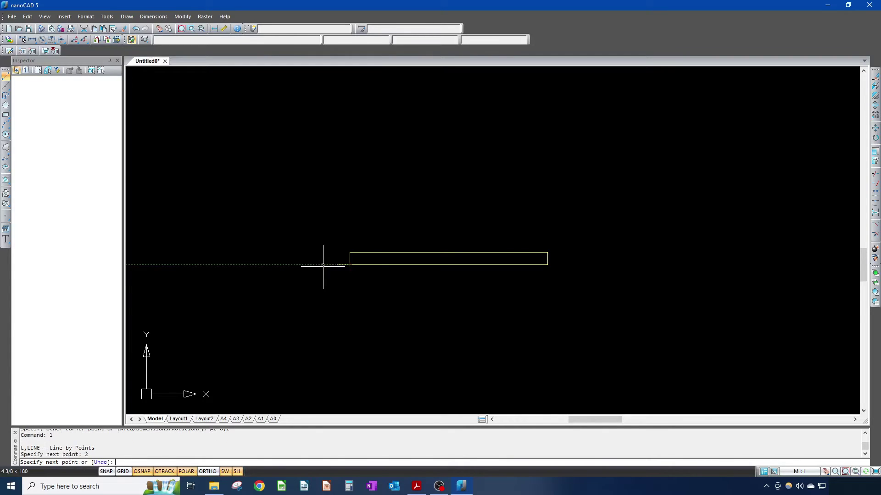
key("Return")
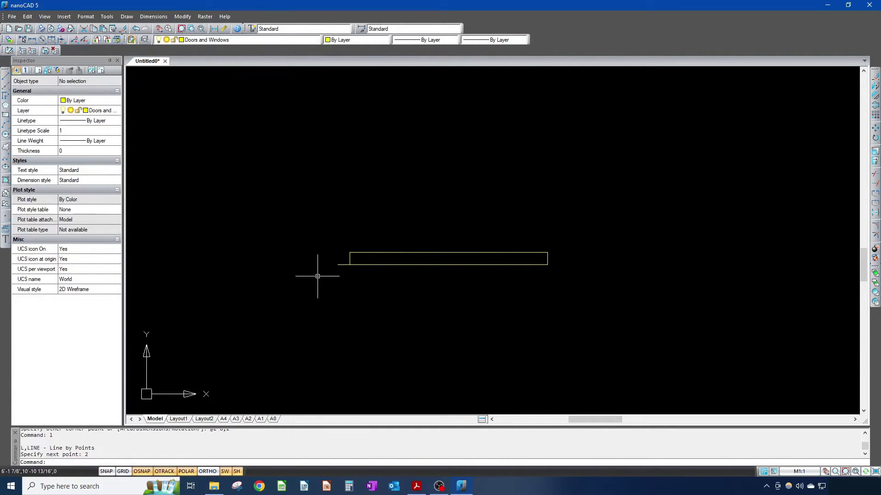
Offset that short line 2'-8" upward.
type("o")
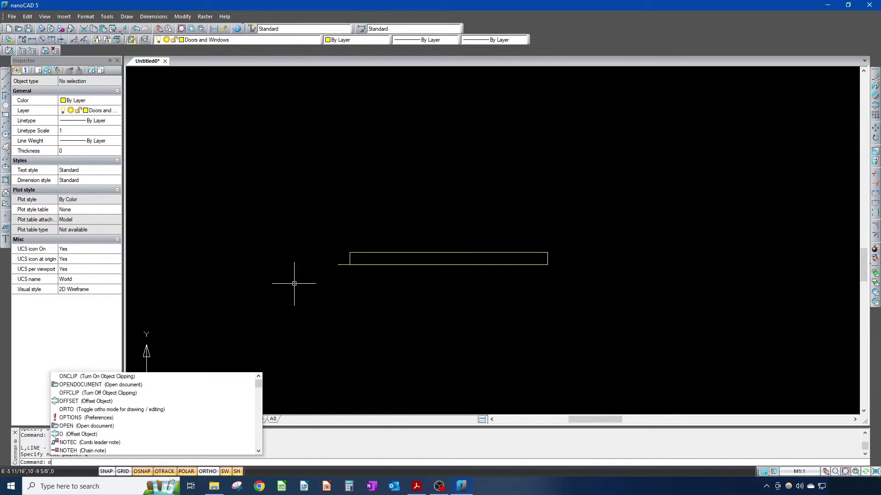
key("Return")
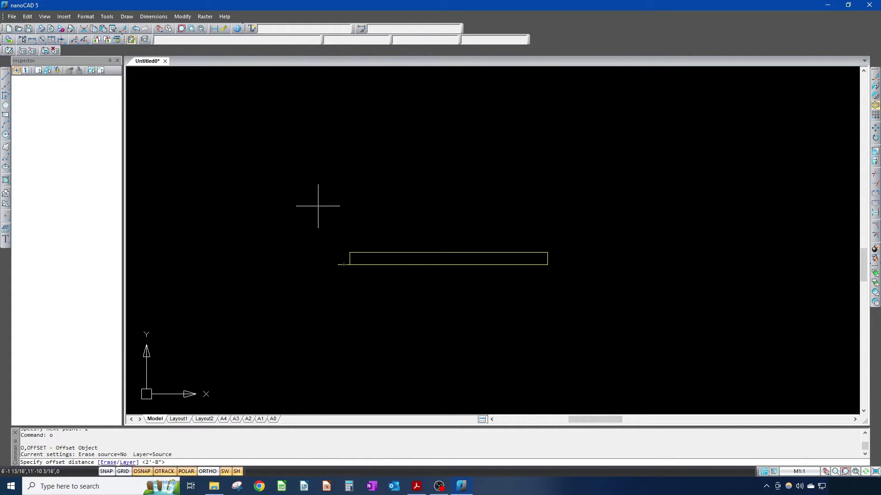
key("Return")
left_click(339, 265)
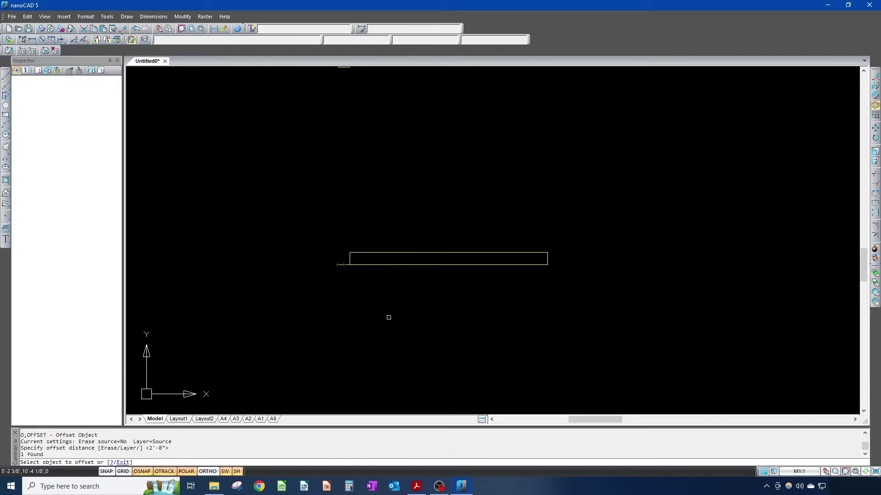
key("Escape")
middle_click_drag(393, 305, 449, 385)
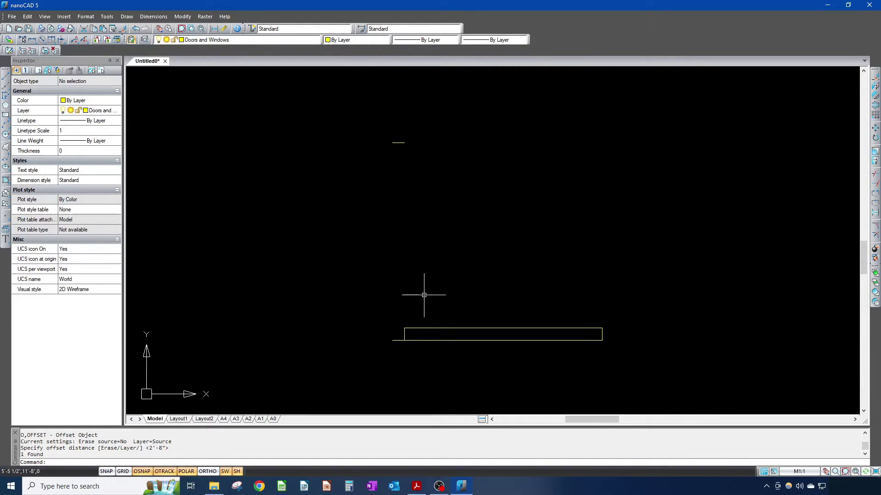
Draw a circle centred on the panel's corner endpoint with radius reaching the offset line.
type("c")
key("Return")
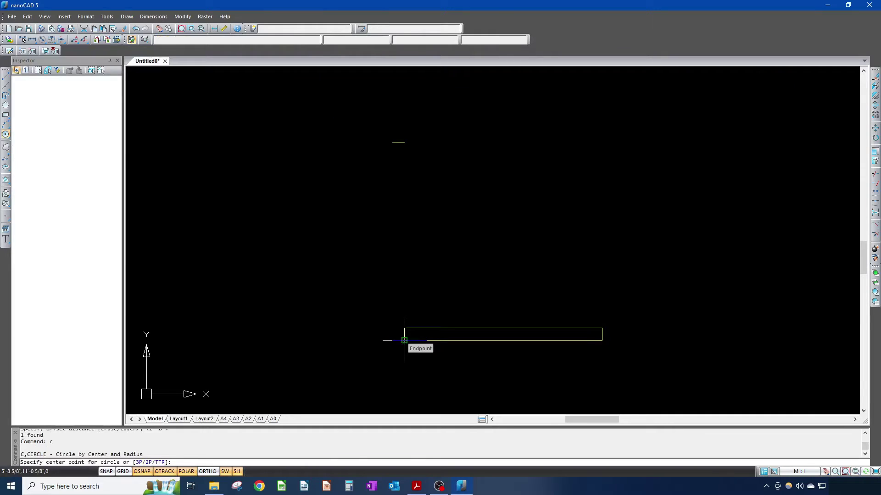
left_click(404, 340)
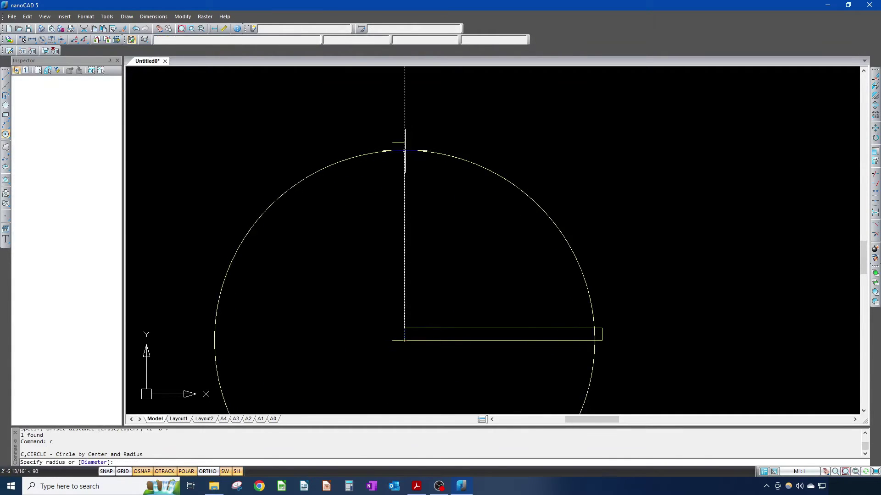
left_click(404, 143)
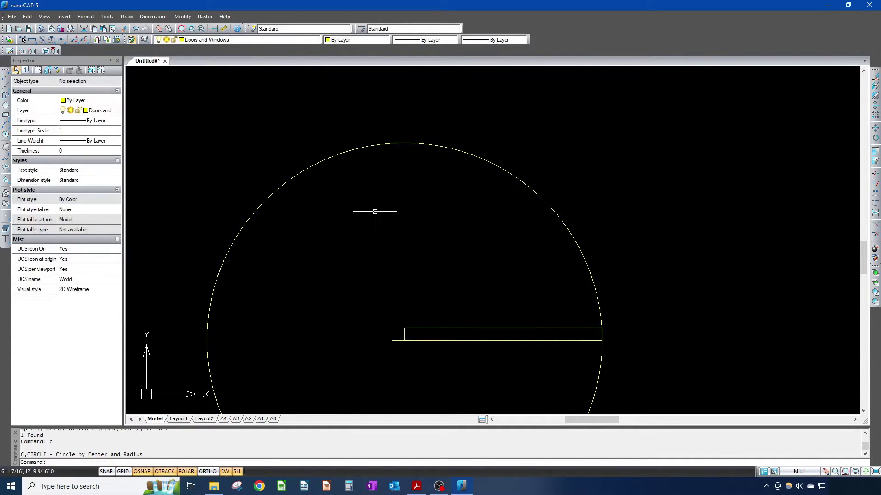
scroll(422, 197, "down", 3)
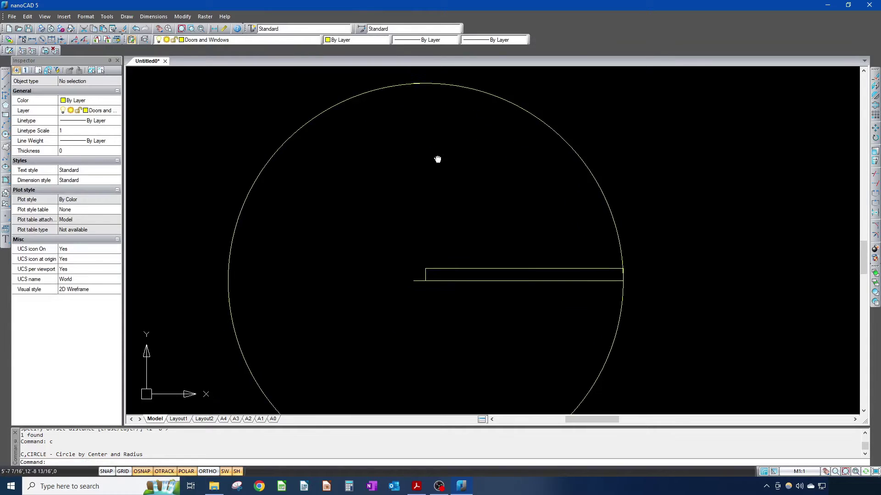
Look up the TR: Trim alias in the CAD alias list PDF.
left_click(417, 486)
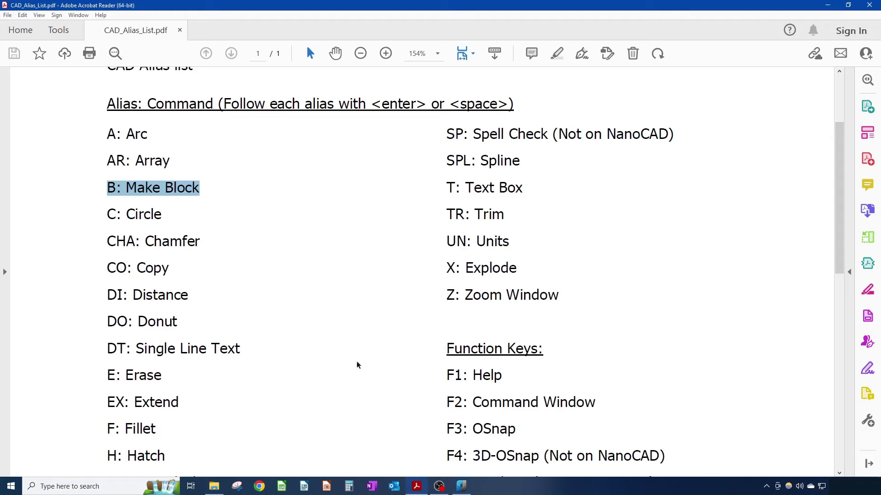
left_click_drag(448, 214, 471, 214)
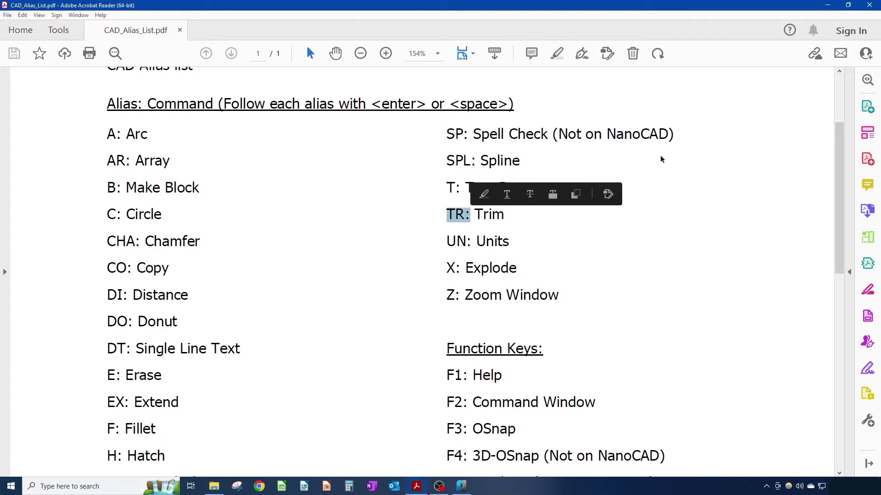
left_click(701, 222)
left_click(827, 5)
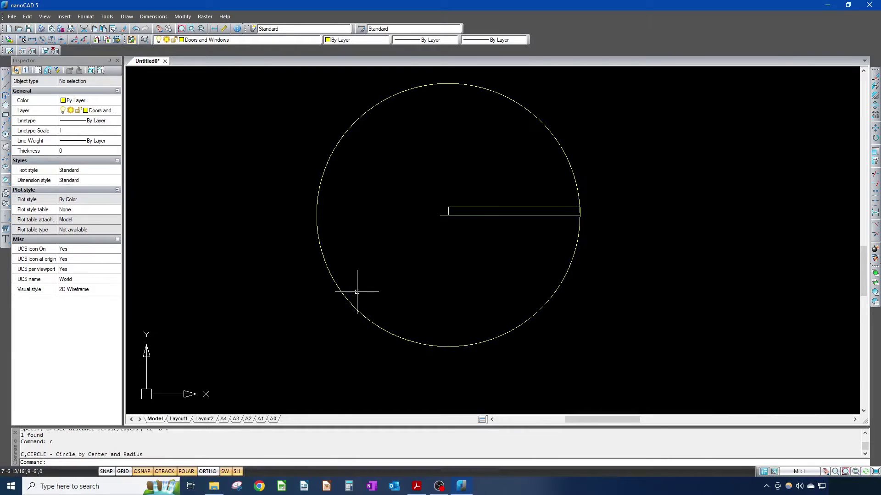
Start TR and pick the door line and door rectangle as cutting edges.
type("tr")
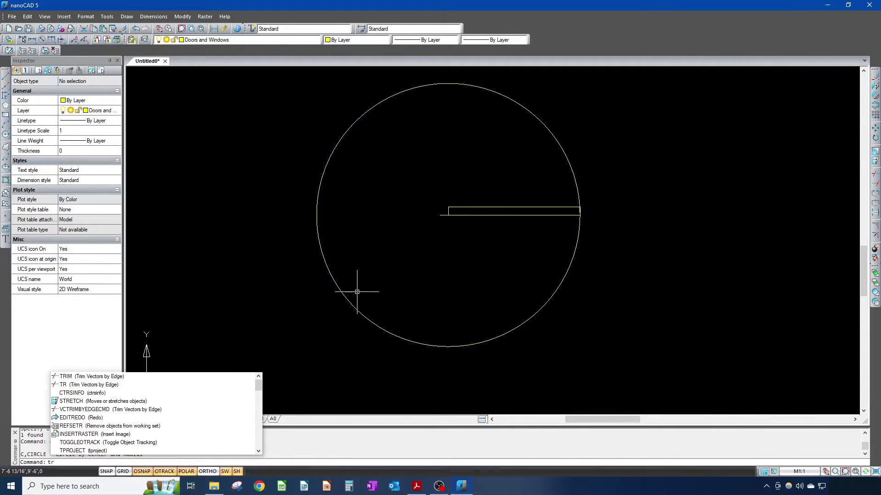
key("Return")
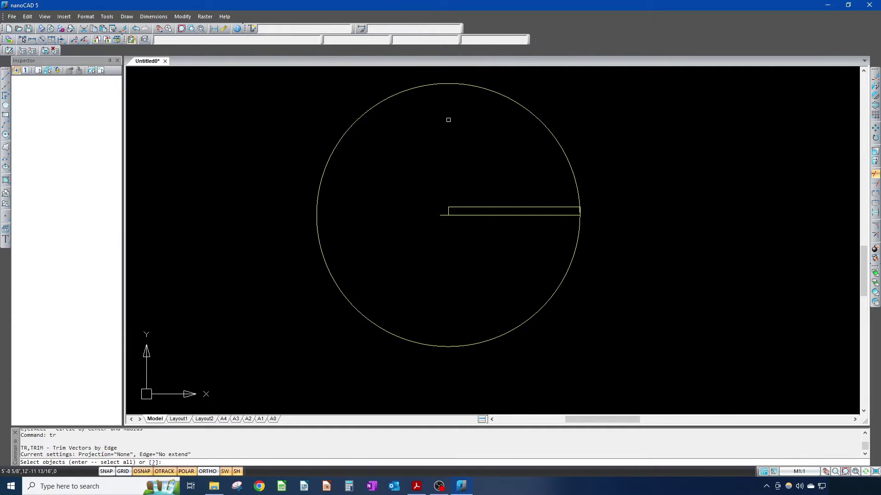
scroll(457, 115, "up", 5)
scroll(470, 166, "down", 5)
scroll(468, 173, "up", 6)
scroll(395, 173, "up", 2)
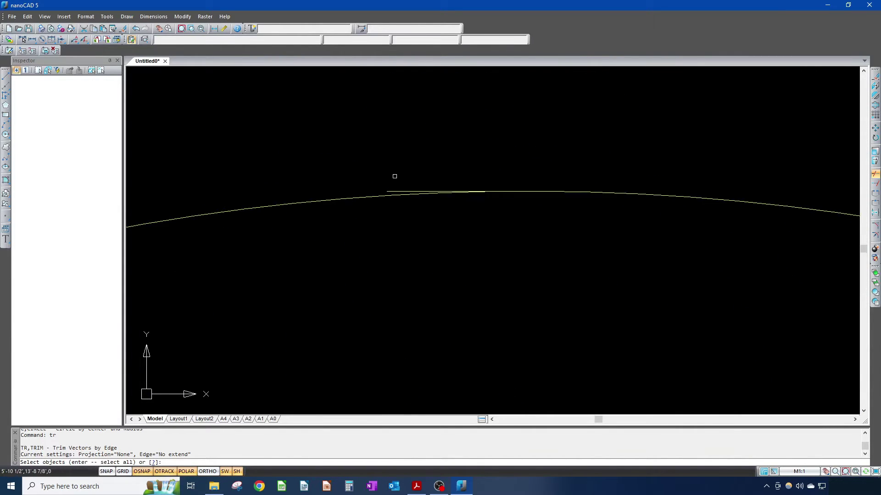
left_click(398, 191)
scroll(409, 178, "down", 4)
scroll(632, 382, "up", 8)
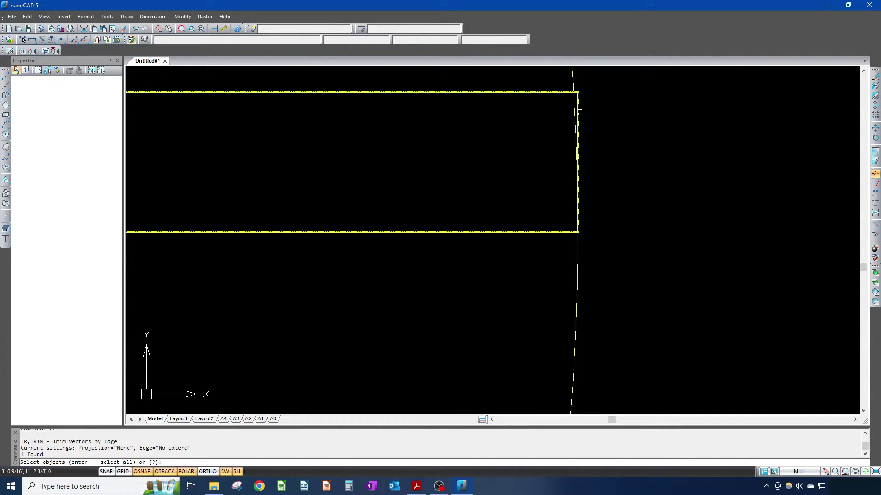
left_click(580, 111)
scroll(579, 111, "down", 6)
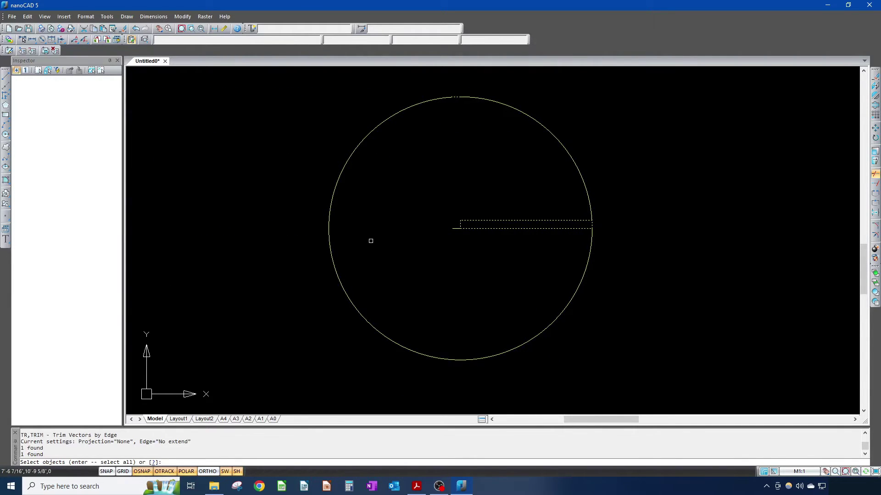
key("Return")
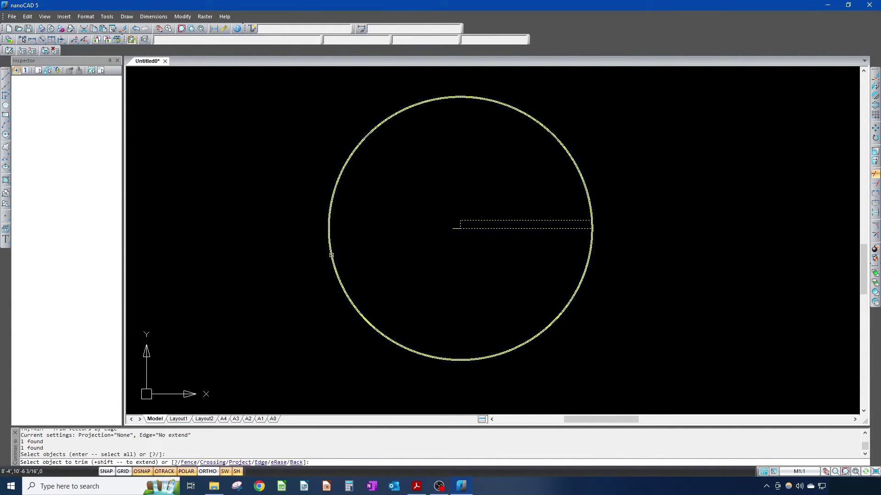
Trim away the circle's left part, leaving a quarter-arc door swing.
left_click(331, 255)
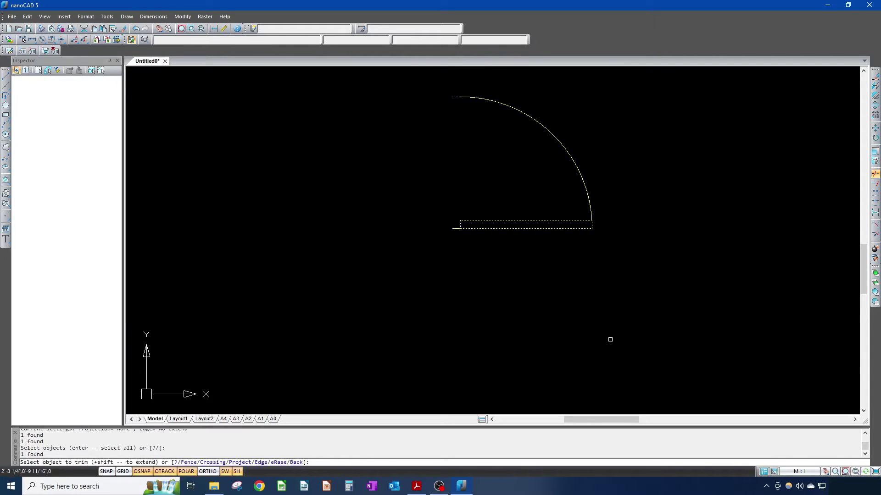
key("Return")
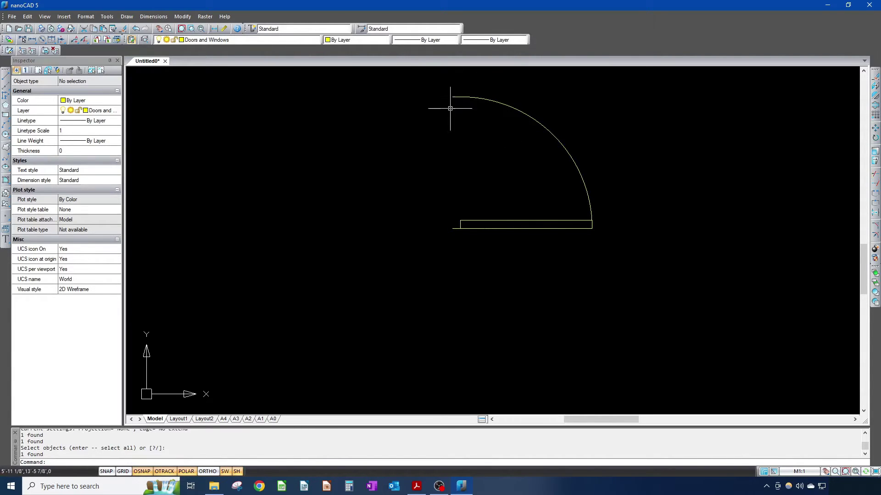
scroll(511, 269, "down", 5)
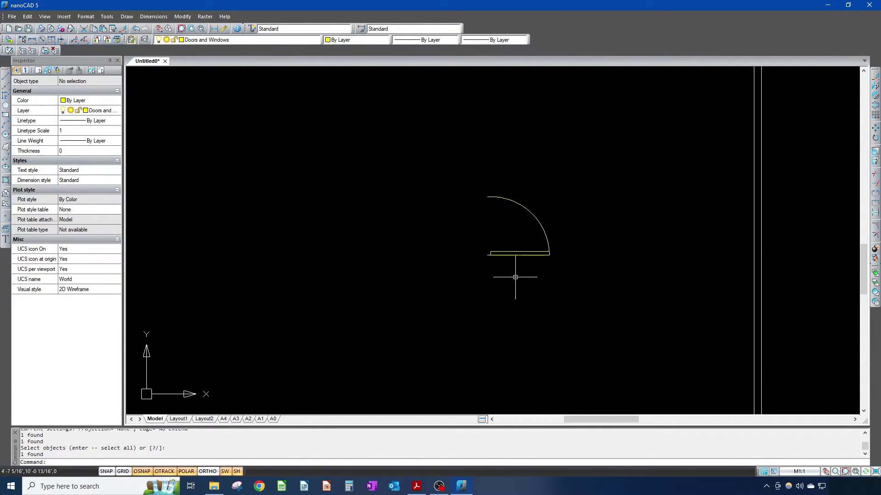
scroll(515, 277, "up", 4)
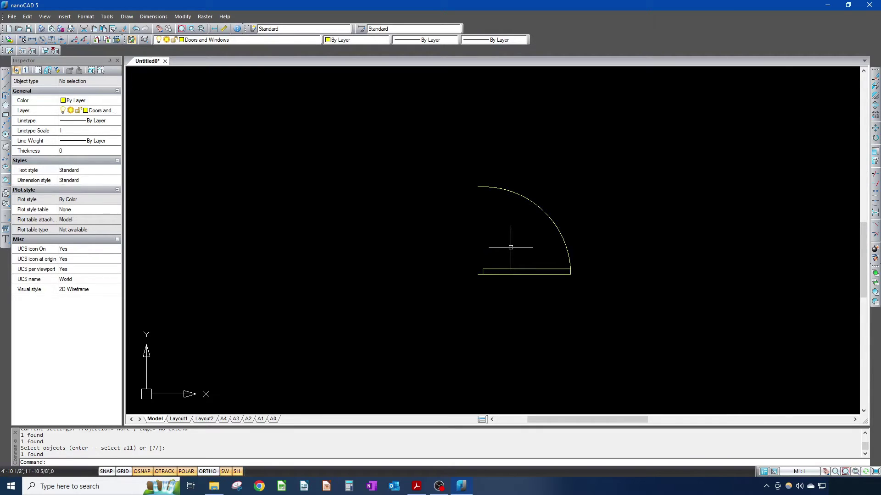
scroll(510, 245, "down", 2)
scroll(530, 224, "up", 4)
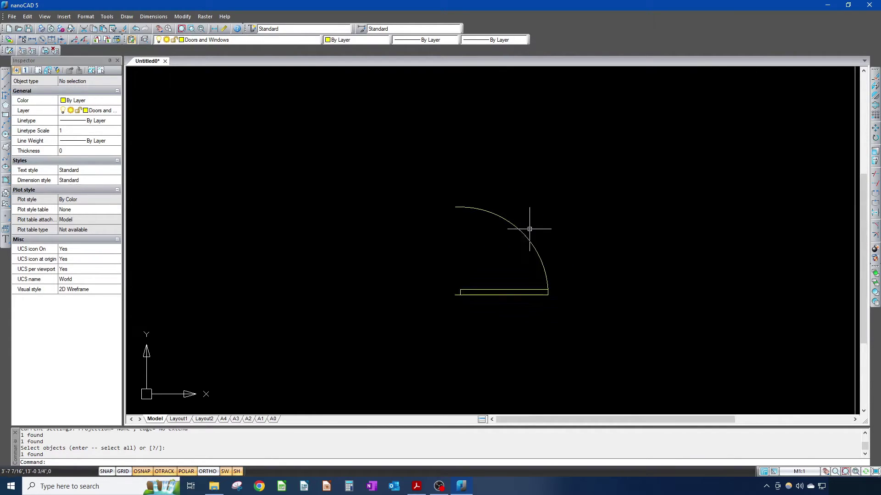
left_click(417, 487)
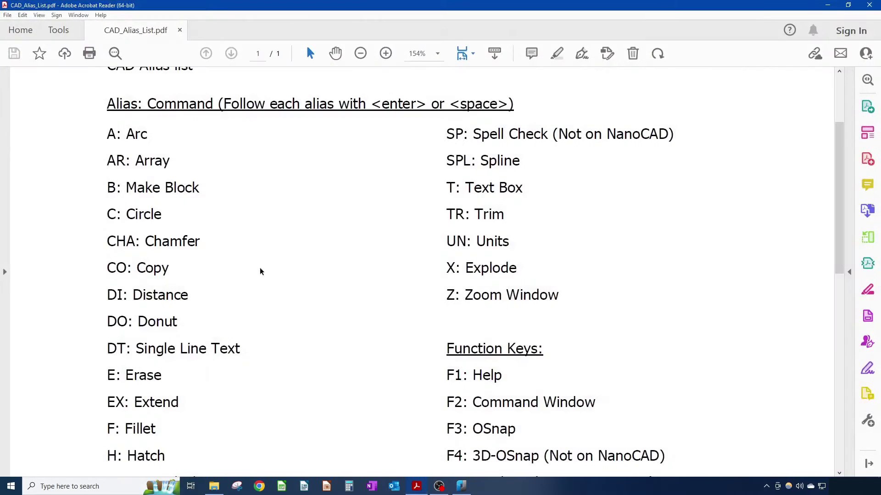
left_click_drag(107, 189, 117, 189)
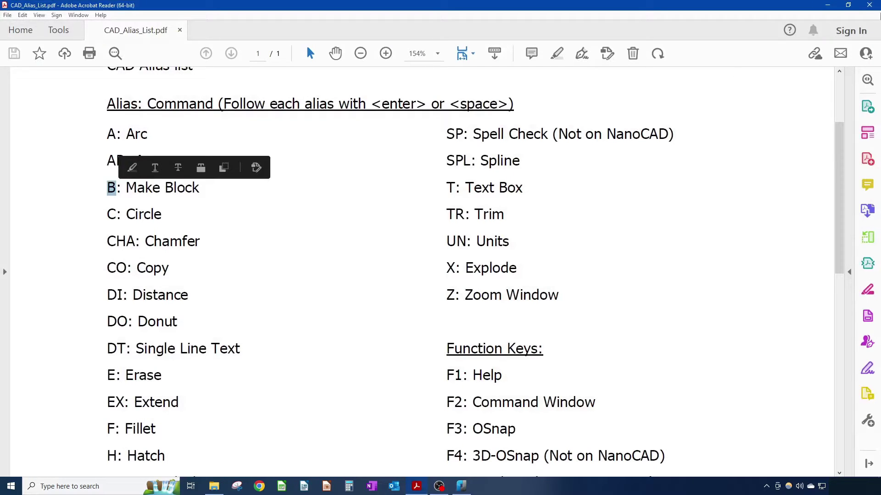
left_click(827, 5)
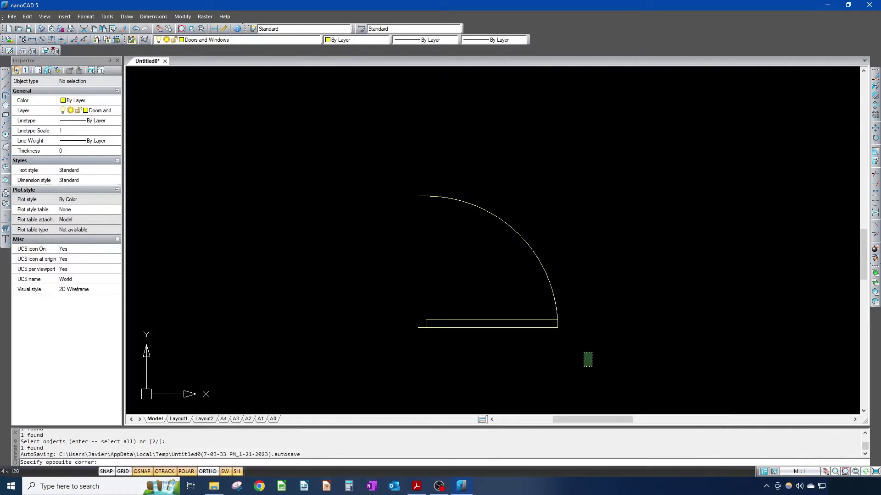
Make block 2-8_Door from the arc and panel, redefining it, with base at the lower-left corner.
left_click(592, 366)
left_click(377, 144)
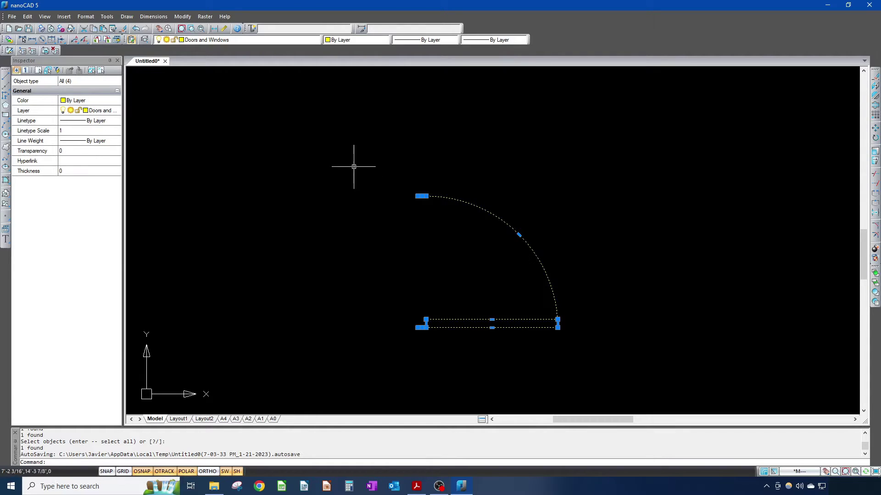
type("b")
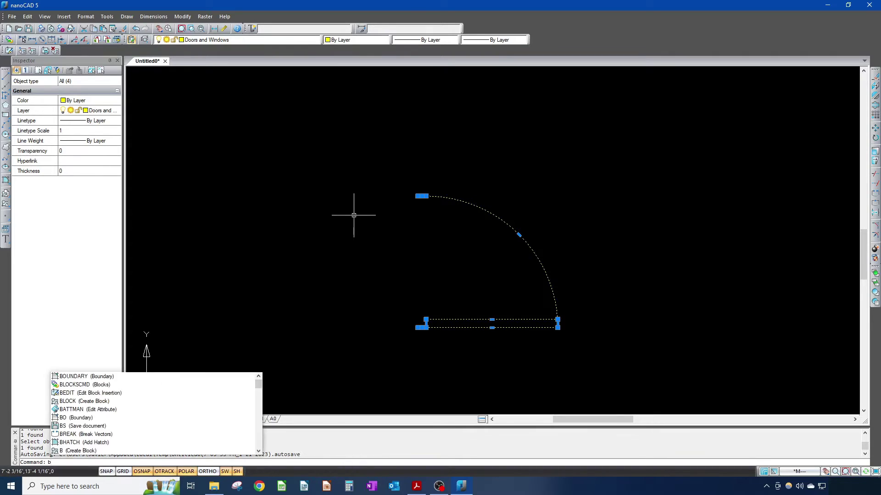
key("Return")
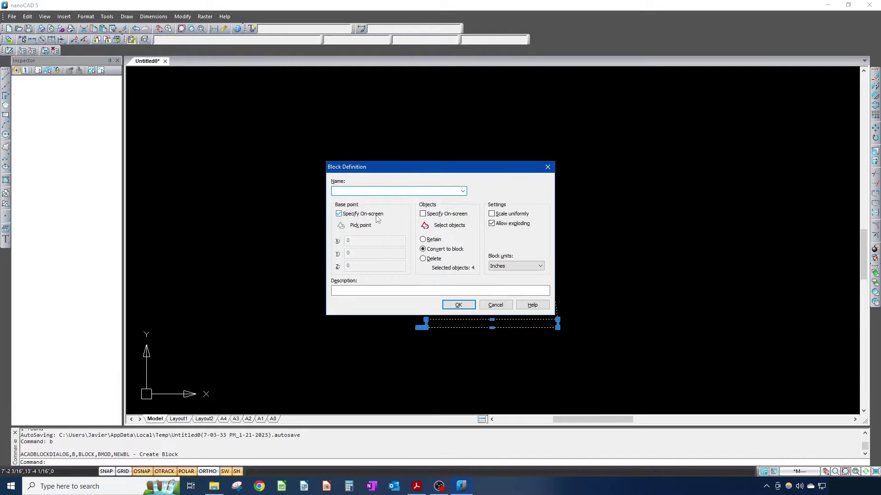
type("2-8_Door")
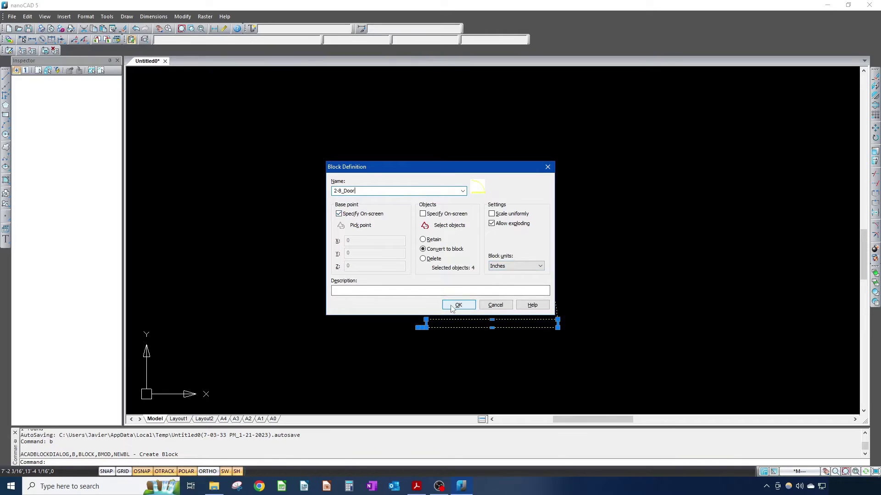
left_click(451, 309)
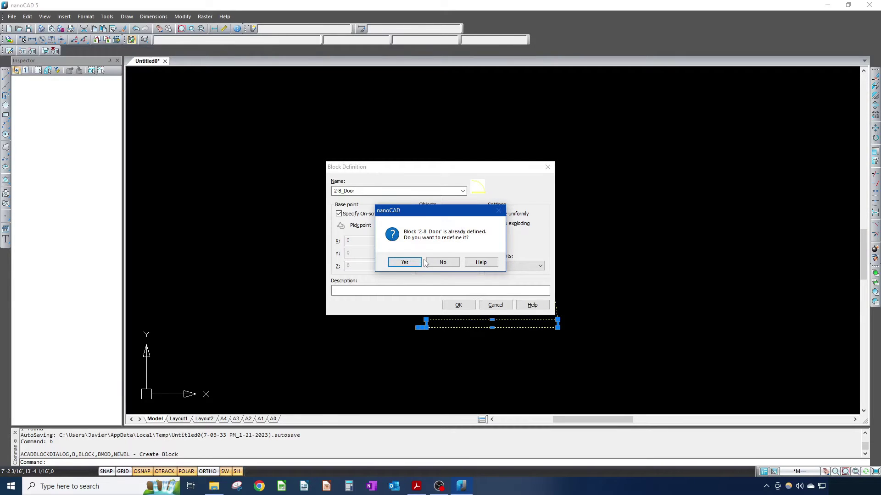
left_click(410, 262)
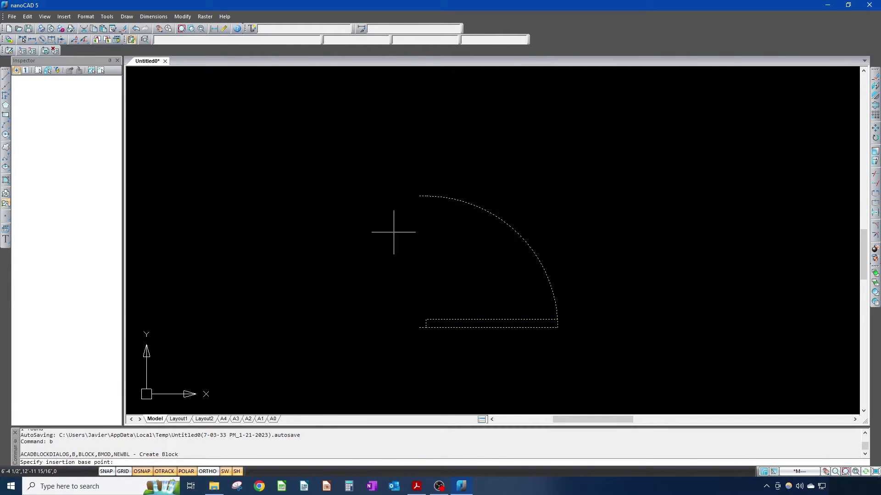
left_click(426, 327)
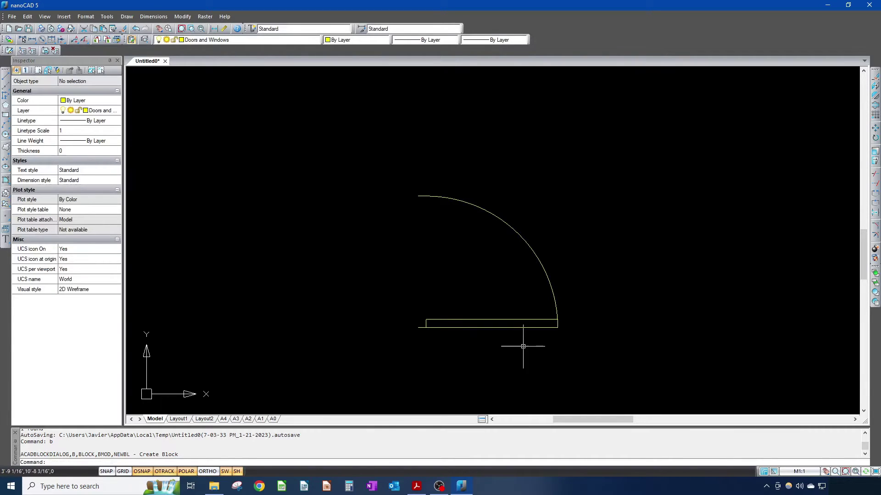
Move the 2-8_Door block into the opening, 2 inches in from the wall corner.
left_click(476, 321)
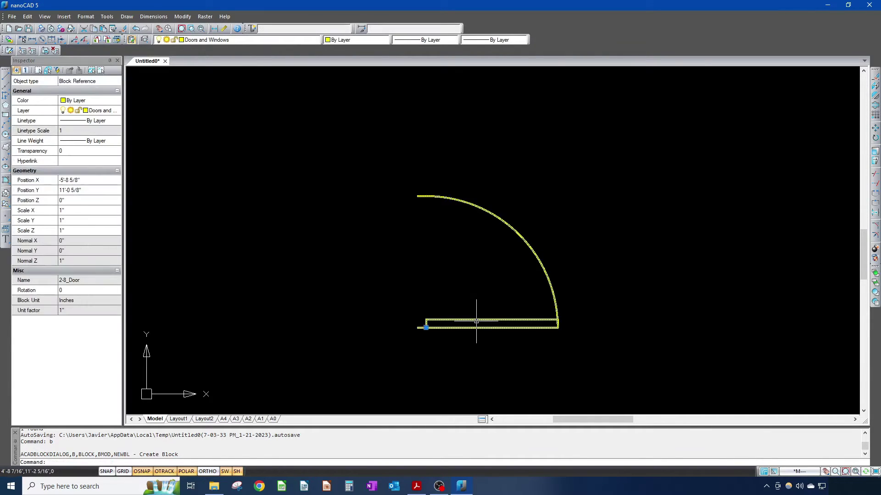
scroll(600, 350, "down", 4)
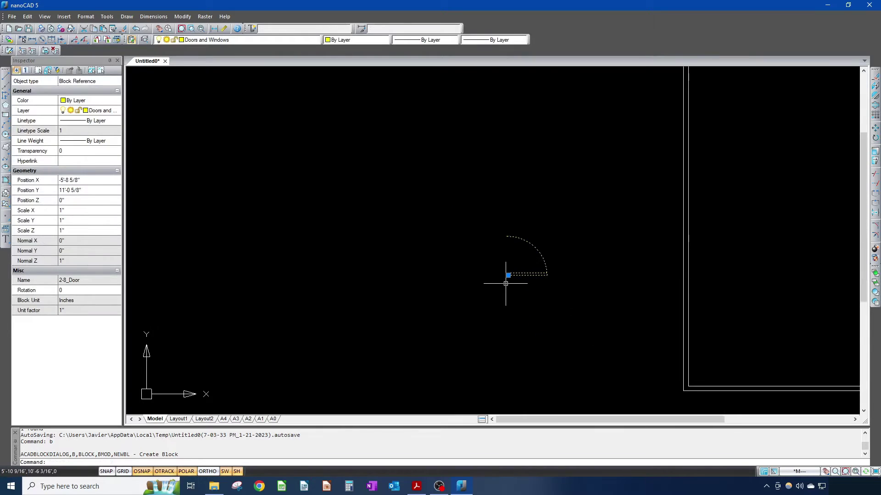
left_click(508, 275)
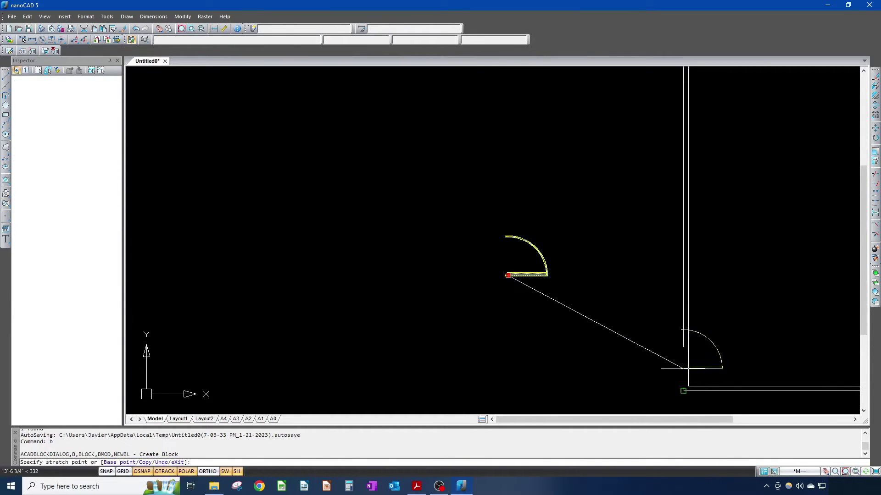
scroll(678, 380, "down", 3)
scroll(678, 379, "up", 5)
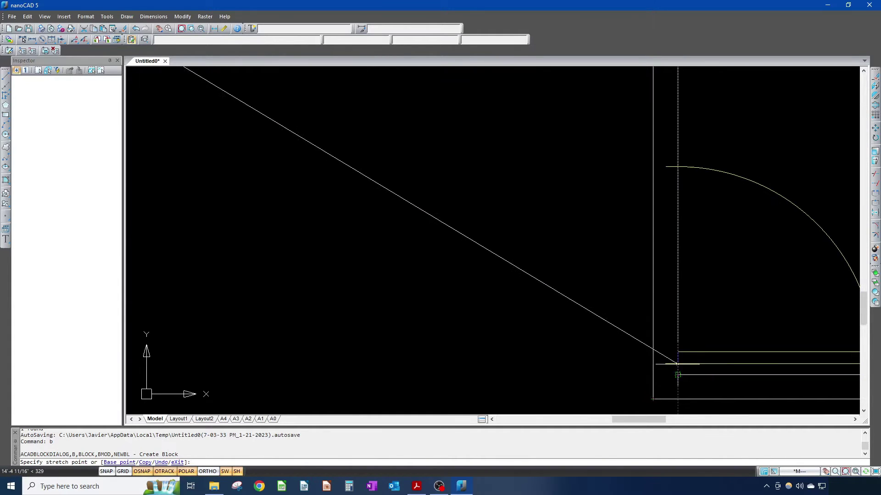
type("2")
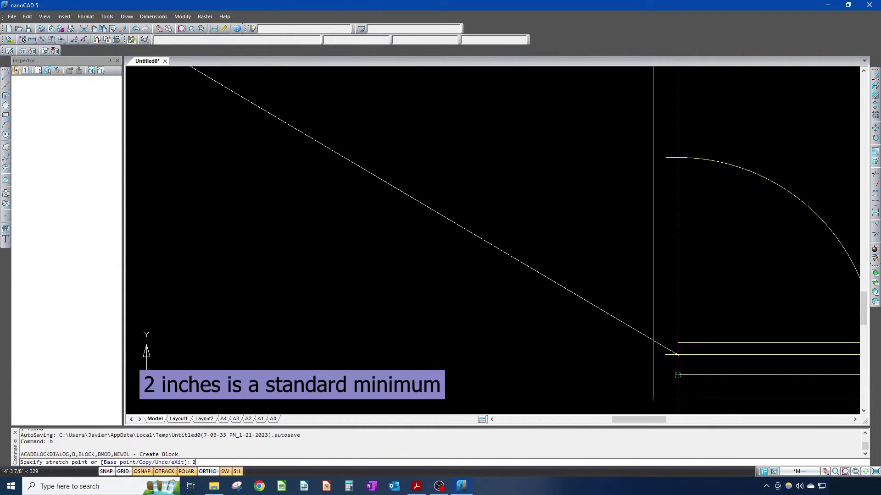
key("Return")
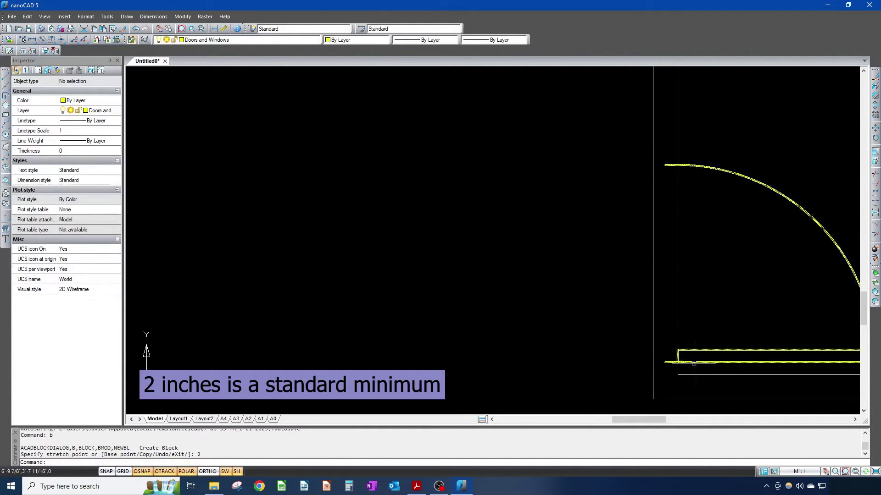
scroll(693, 364, "down", 2)
scroll(702, 372, "up", 3)
scroll(707, 372, "down", 3)
scroll(709, 374, "up", 5)
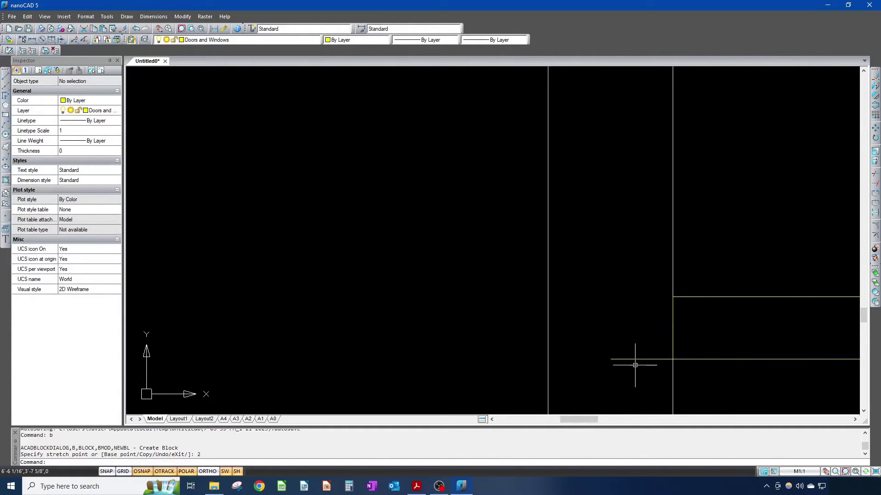
Select the placed 2-8_Door block and open it for in-place editing.
left_click(615, 359)
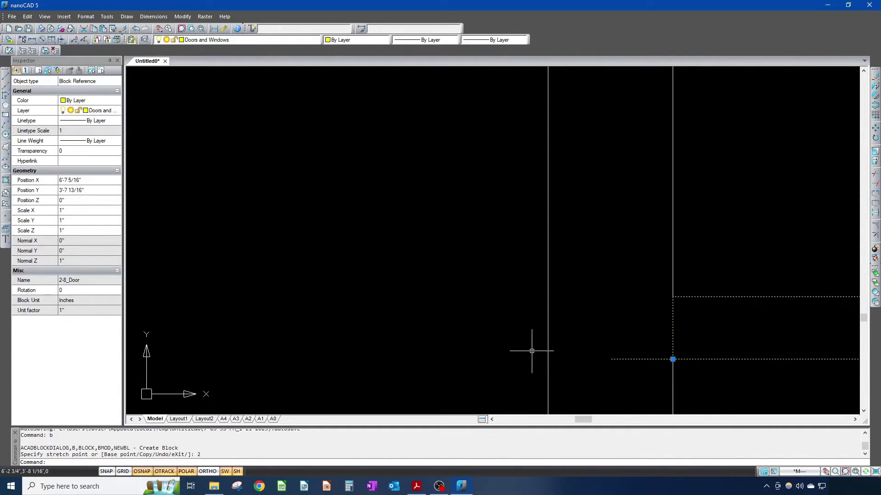
scroll(589, 343, "down", 6)
scroll(578, 303, "up", 5)
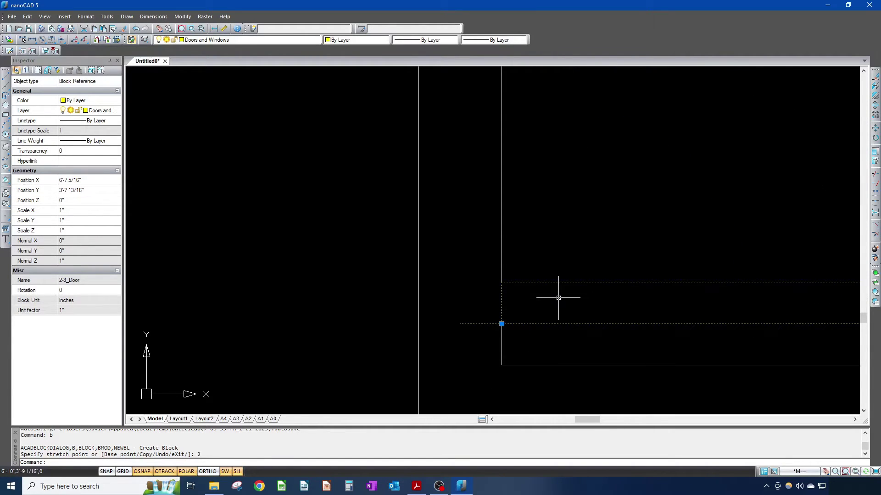
double_click(537, 283)
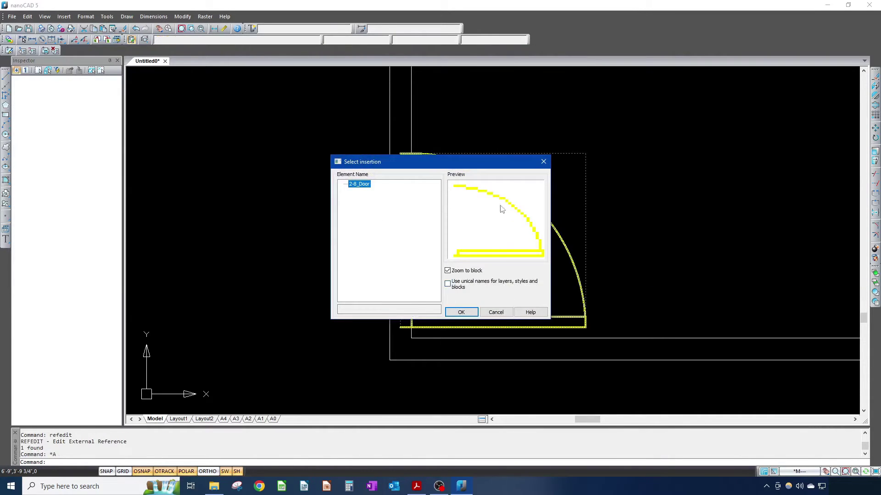
Confirm the 2-8_Door block in Select insertion, then bring up the CAD alias list PDF.
left_click(461, 313)
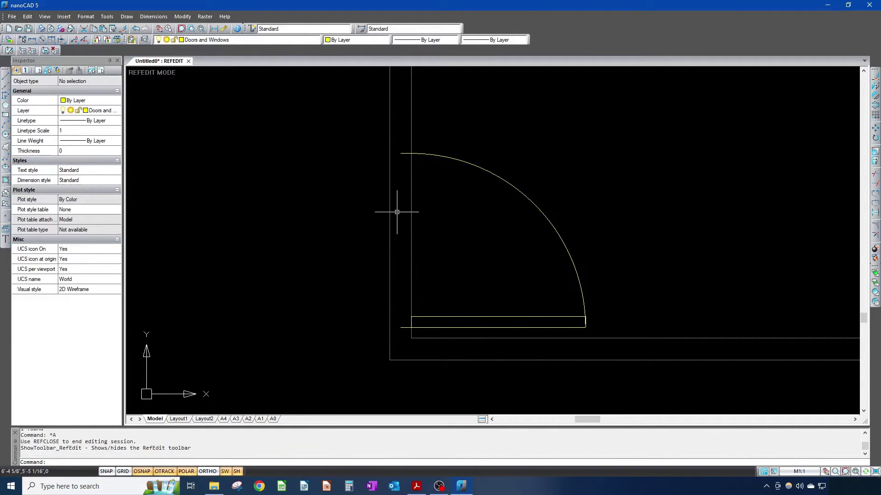
left_click(416, 486)
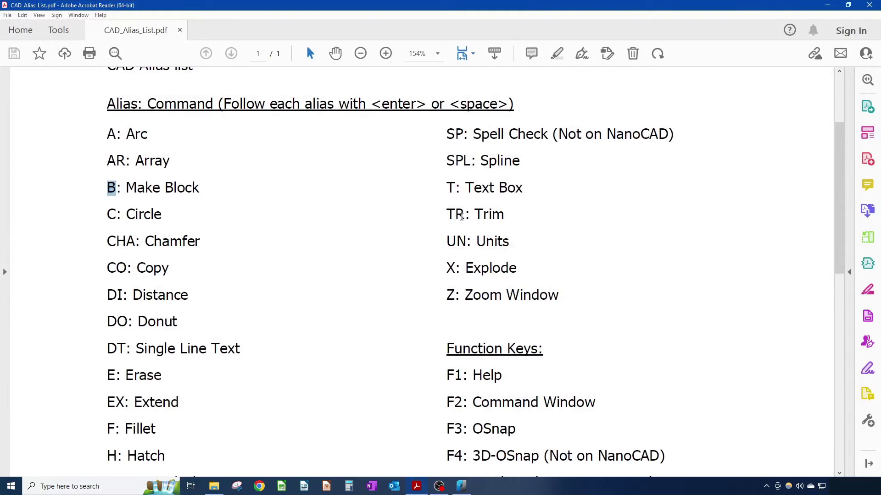
Highlight the EX: Extend alias in the PDF and return to nanoCAD.
scroll(494, 208, "down", 3)
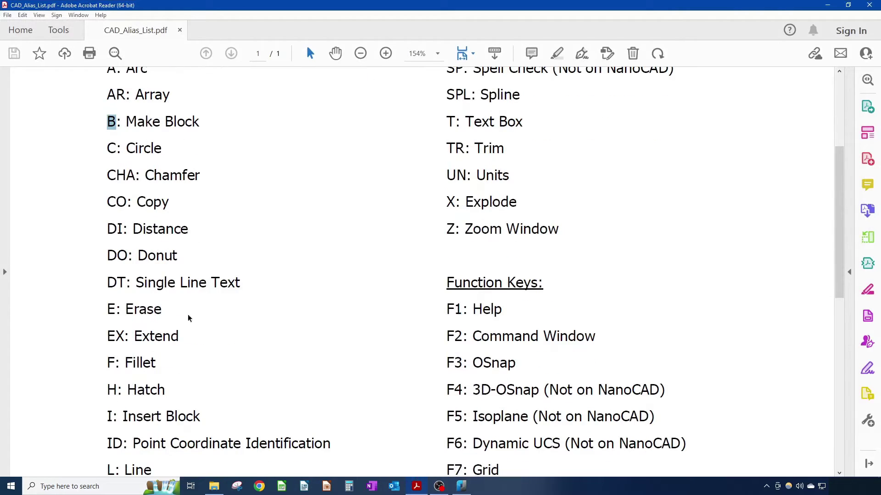
left_click_drag(108, 339, 129, 340)
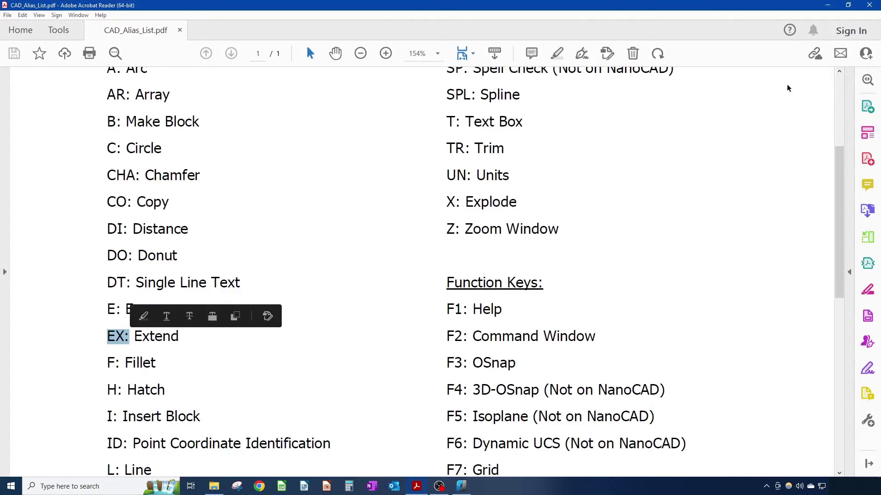
left_click(826, 5)
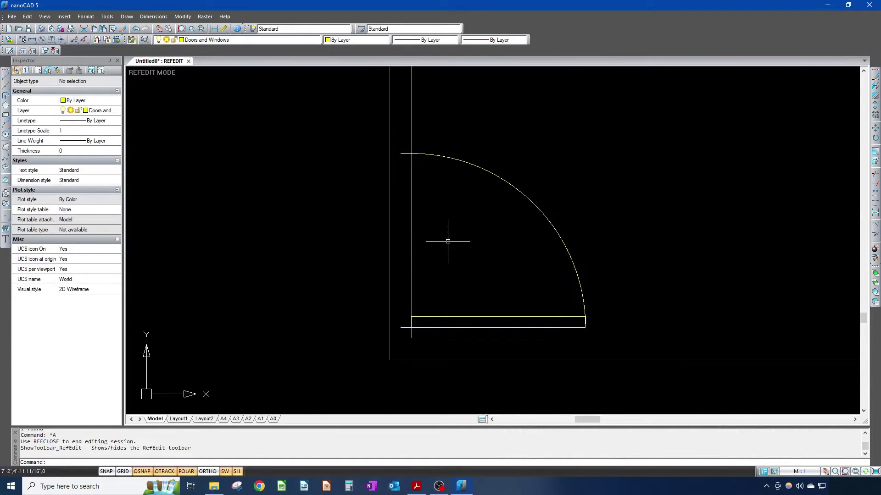
Extend the block's short top and bottom lines to the outer wall, then request Save and close.
type("ex")
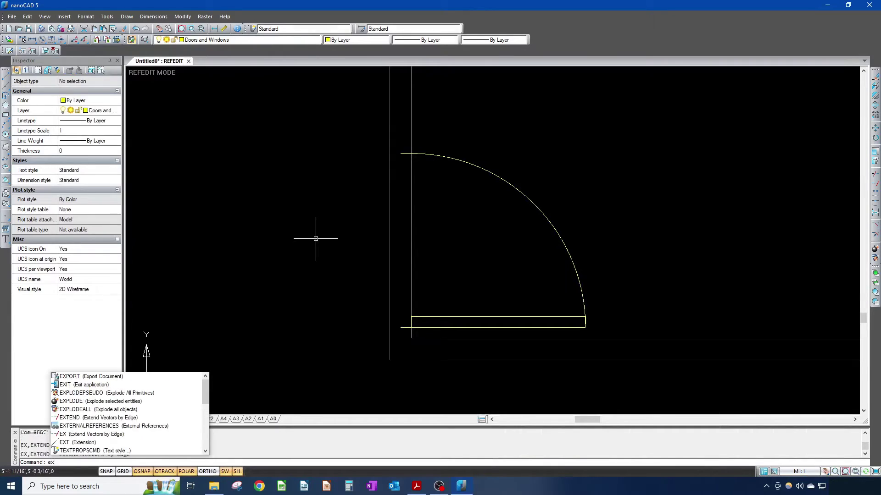
key("Return")
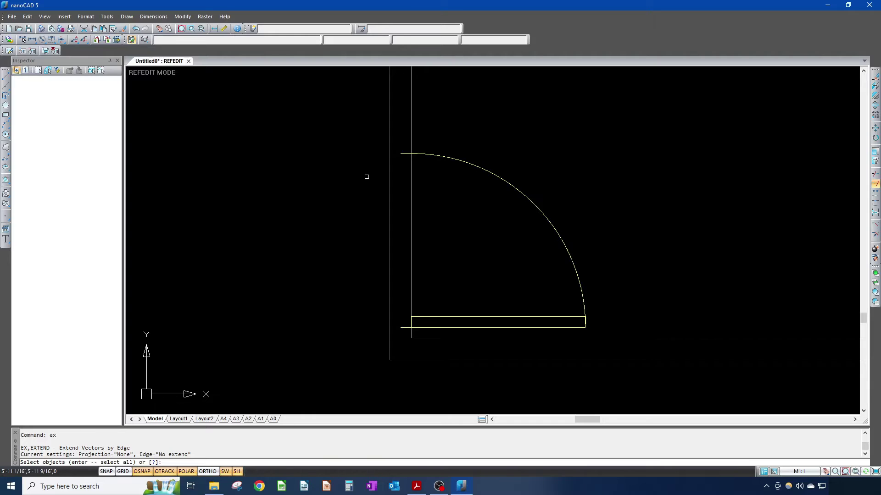
key("Return")
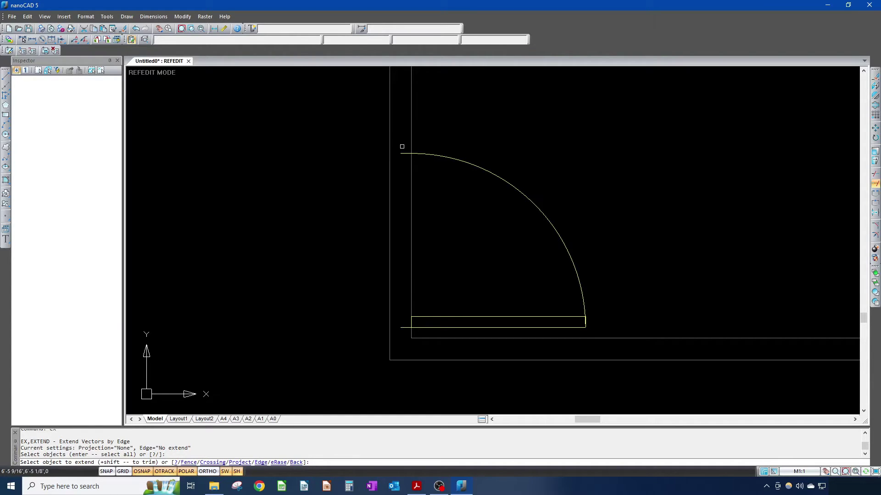
left_click(403, 153)
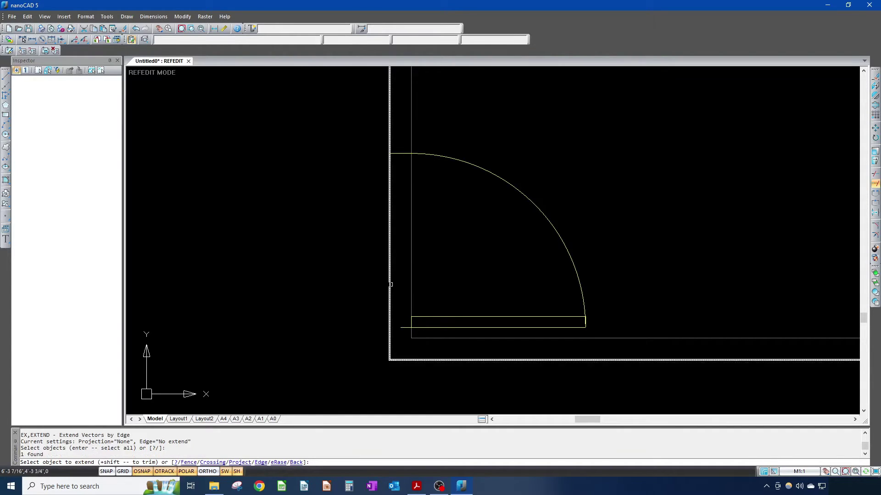
left_click(400, 327)
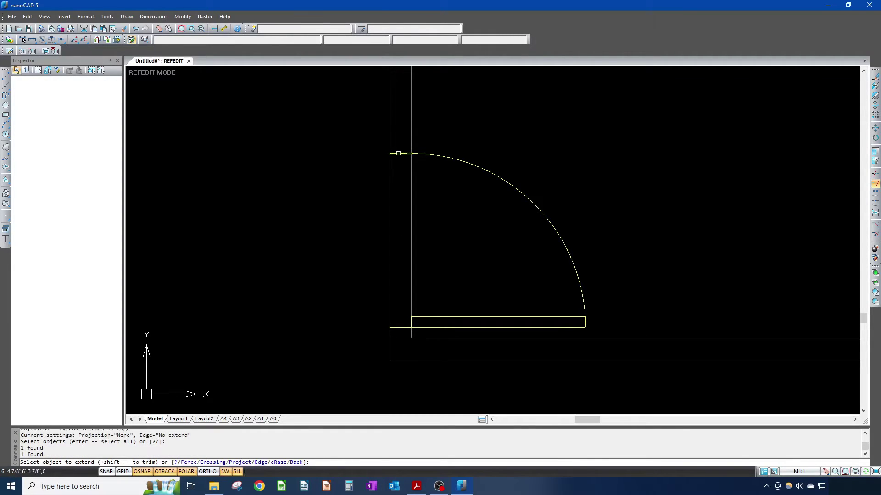
left_click(407, 153)
key("Escape")
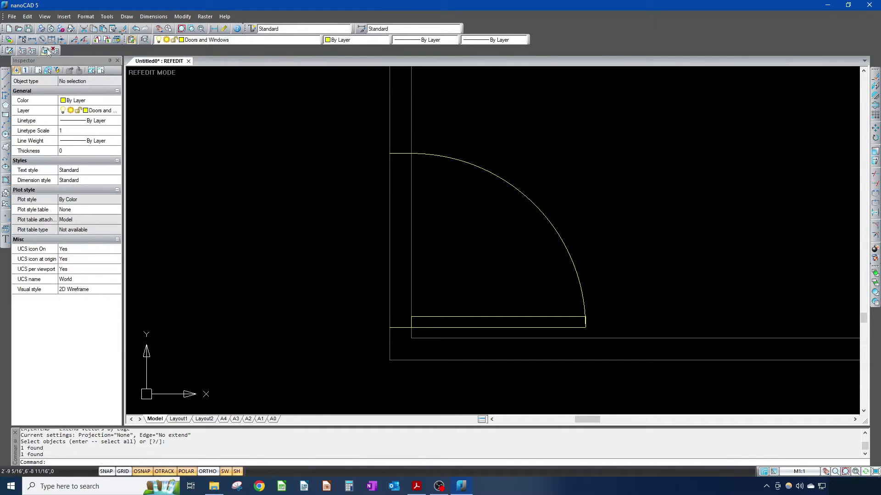
left_click(45, 53)
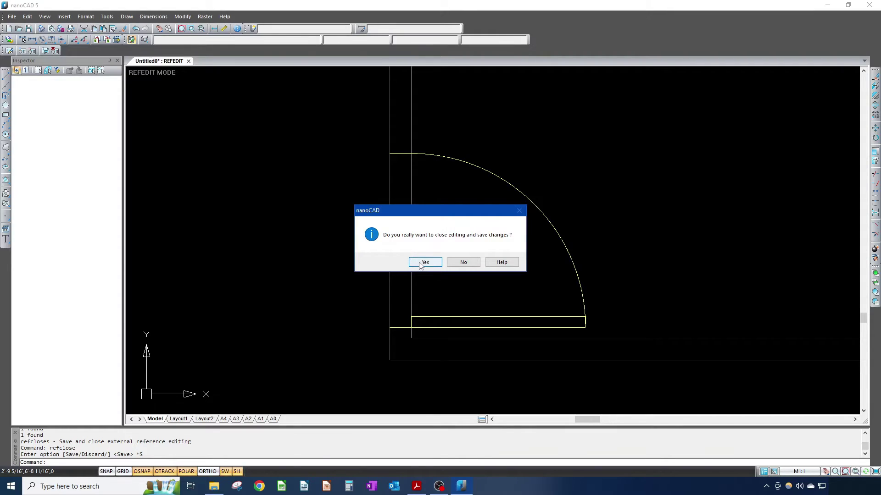
Save the 2-8_Door block changes, check the door, and zoom to the top-right wall corner.
left_click(425, 263)
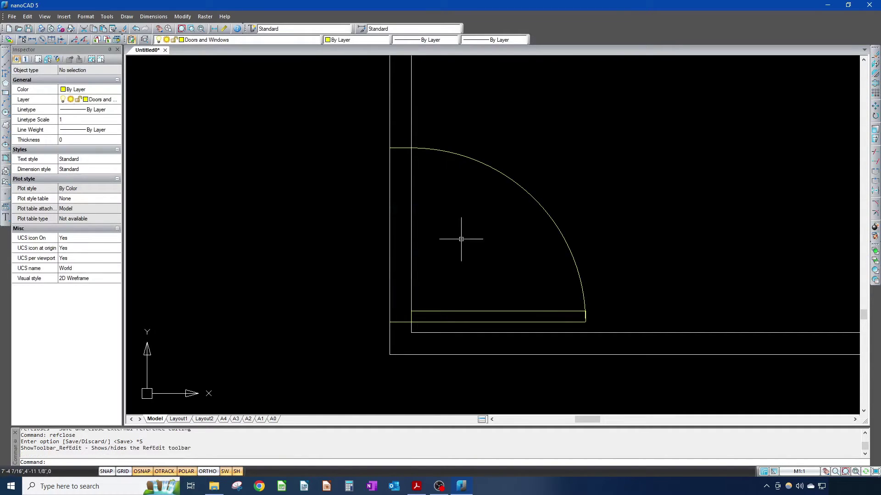
scroll(480, 205, "down", 4)
scroll(480, 205, "up", 3)
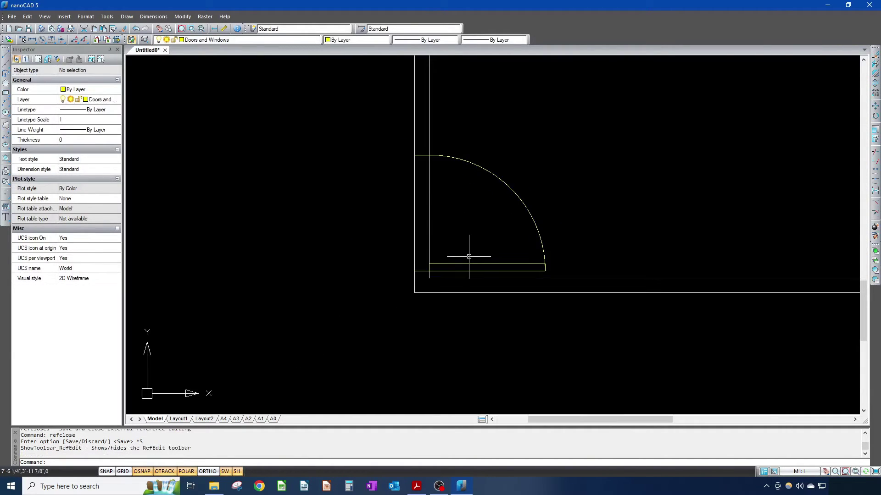
left_click(441, 267)
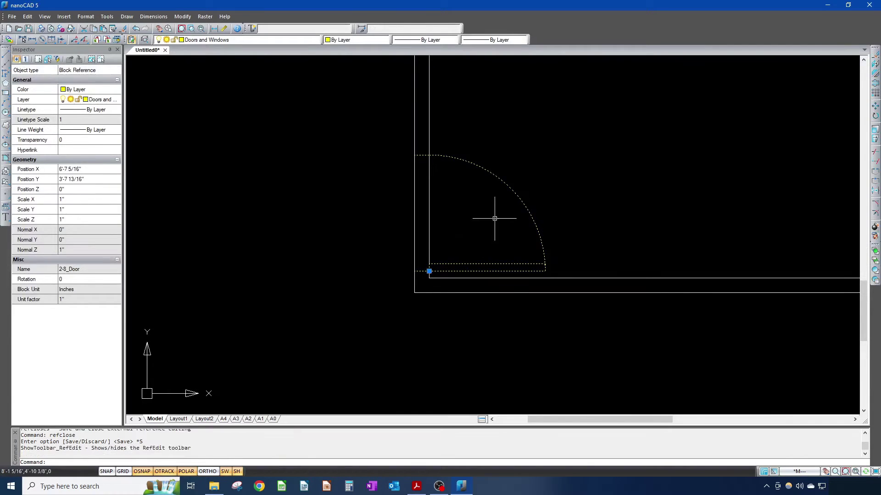
key("Escape")
scroll(463, 215, "down", 6)
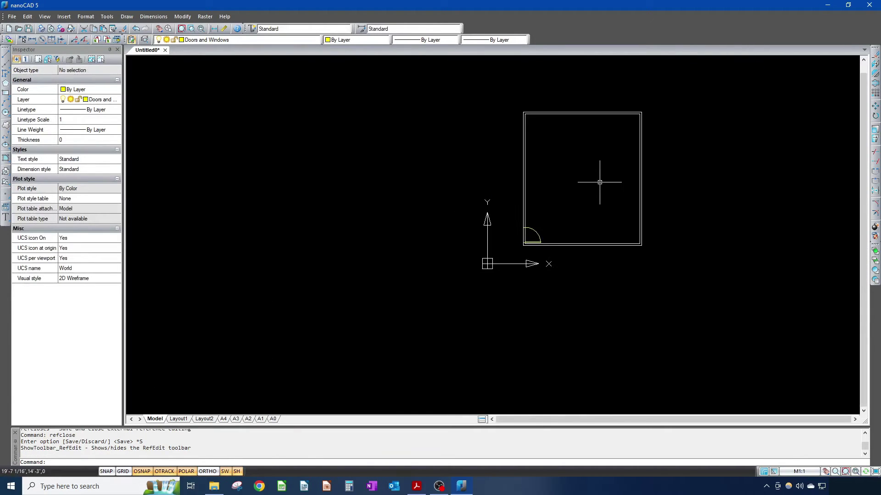
scroll(537, 196, "up", 2)
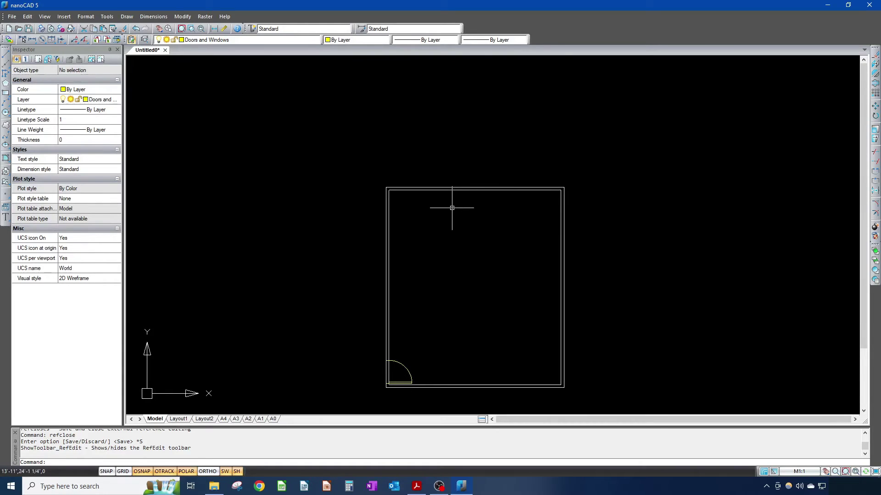
scroll(564, 183, "down", 3)
scroll(531, 191, "up", 8)
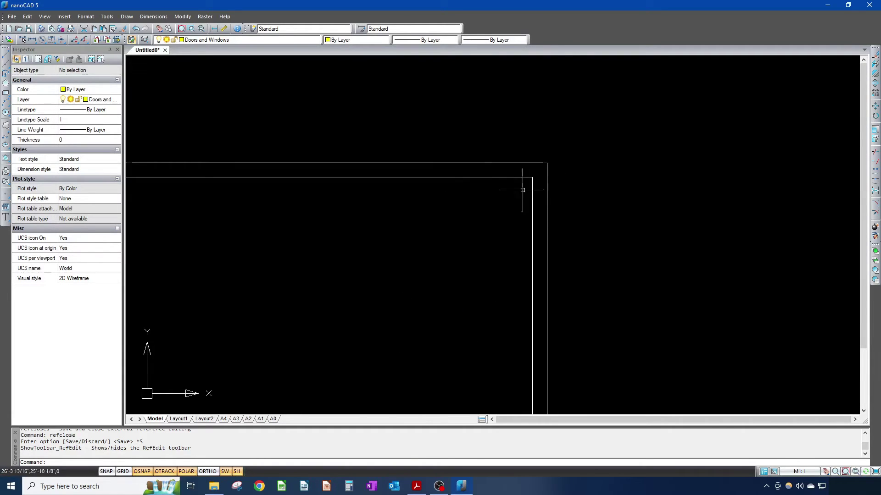
Find the I: Insert Block alias in the CAD alias list PDF.
left_click(417, 487)
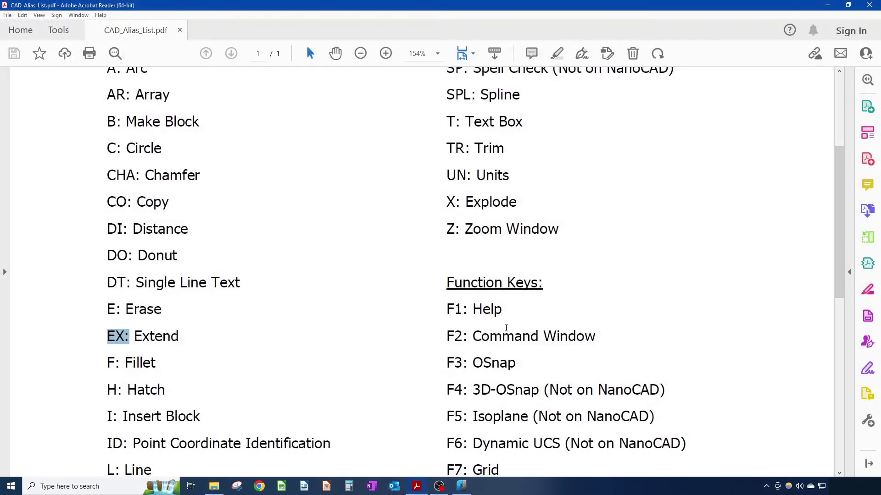
scroll(584, 268, "down", 3)
left_click(584, 269)
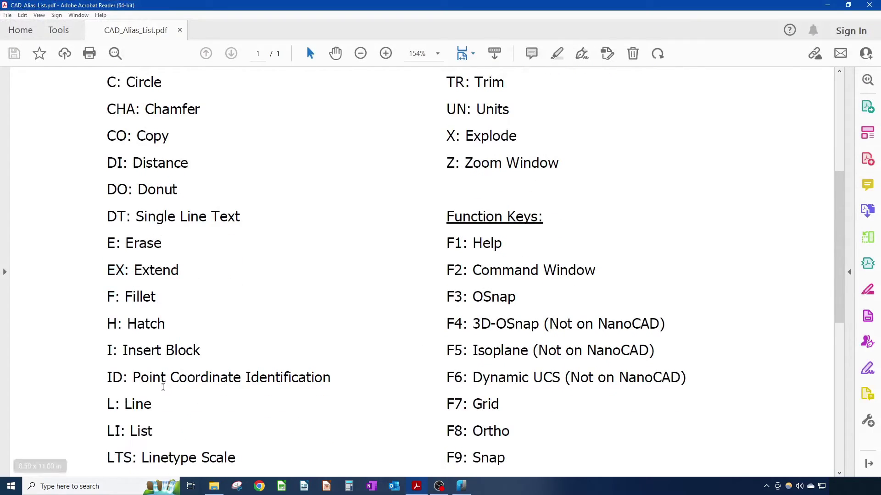
left_click_drag(107, 349, 117, 350)
left_click(363, 277)
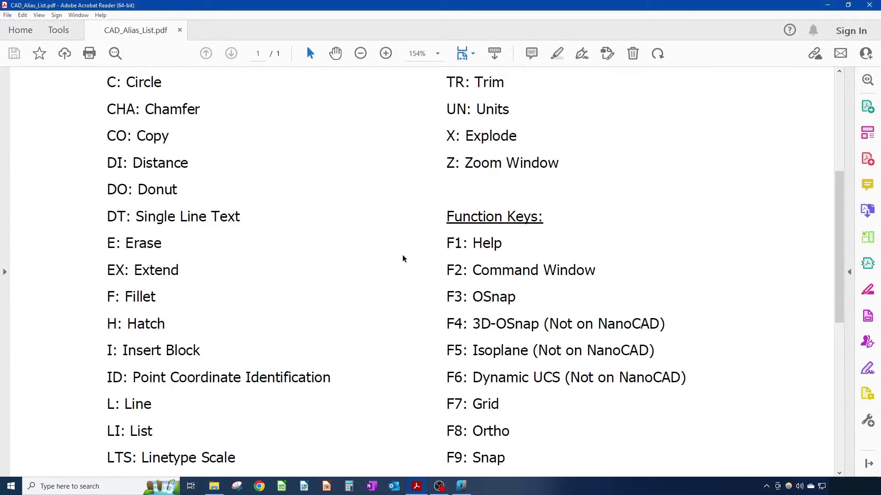
left_click(827, 5)
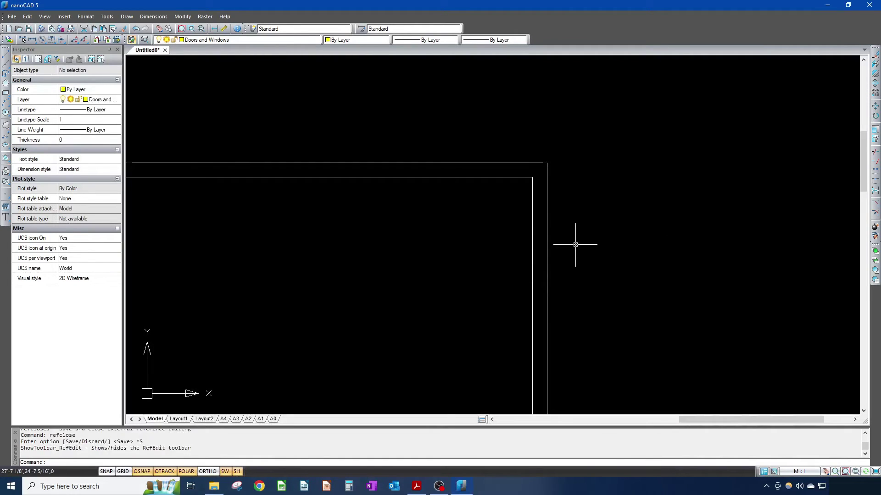
Run I to open Insert Block with 2-8_Door at scale 1 and rotation 0.
type("i")
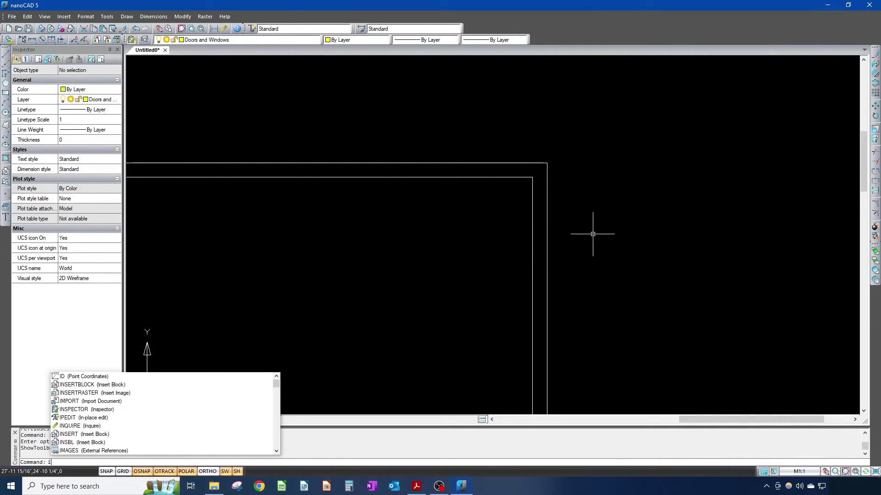
left_click(416, 486)
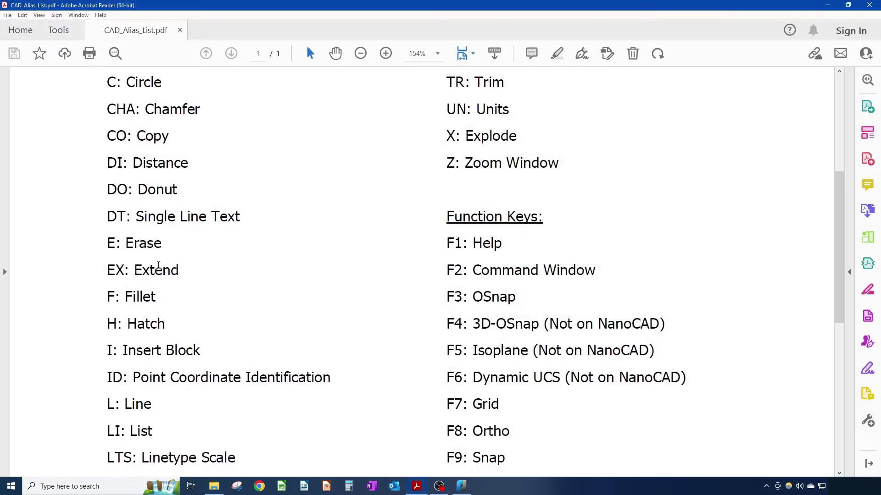
left_click_drag(107, 349, 115, 351)
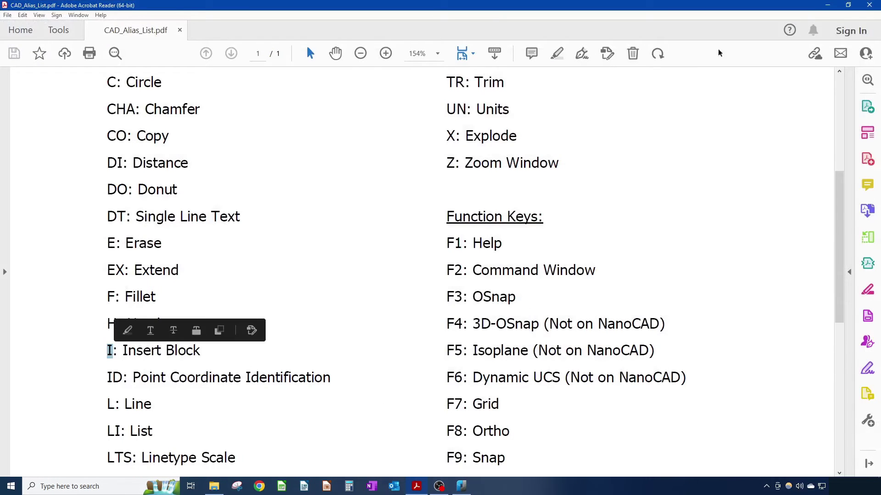
key("alt+Tab")
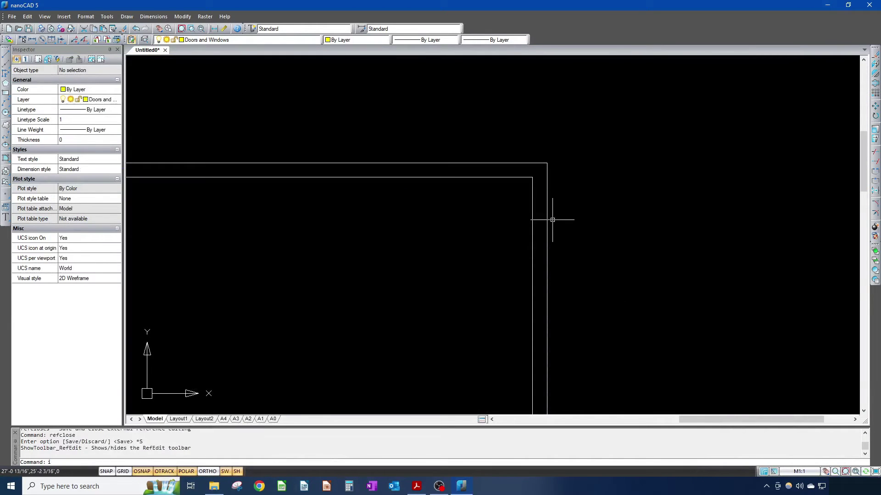
key("Return")
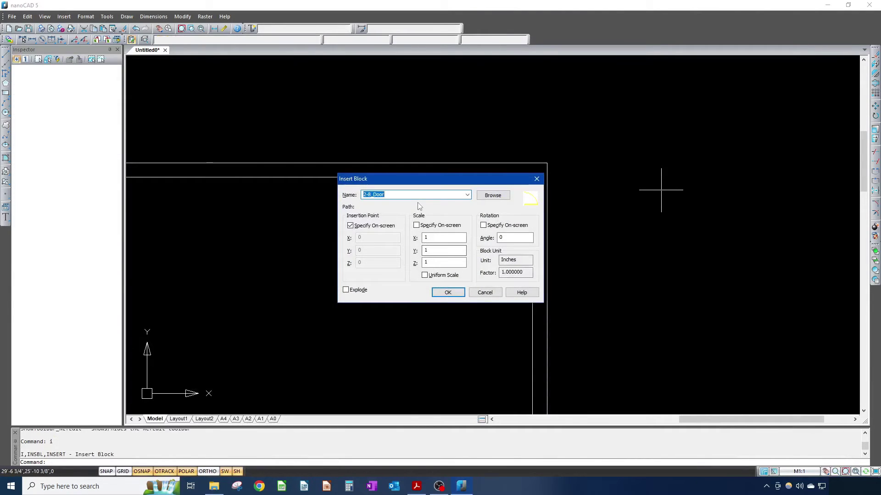
Select 2-8_Door in the Insert Block name list and accept to start placing it.
left_click(466, 195)
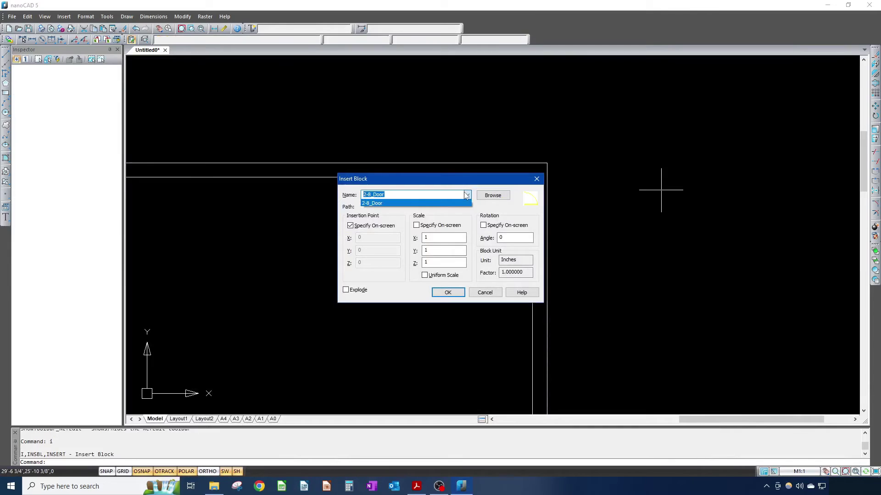
left_click(466, 196)
left_click(467, 196)
left_click(467, 196)
left_click(467, 197)
left_click(466, 195)
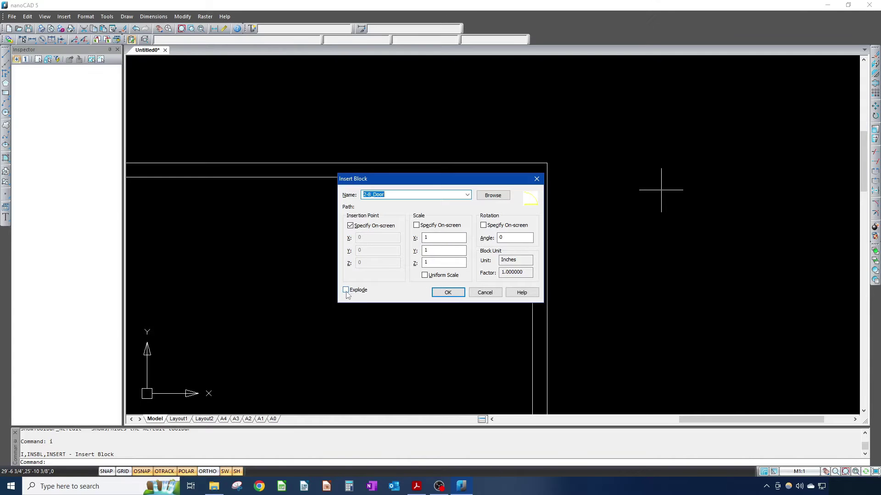
left_click(447, 292)
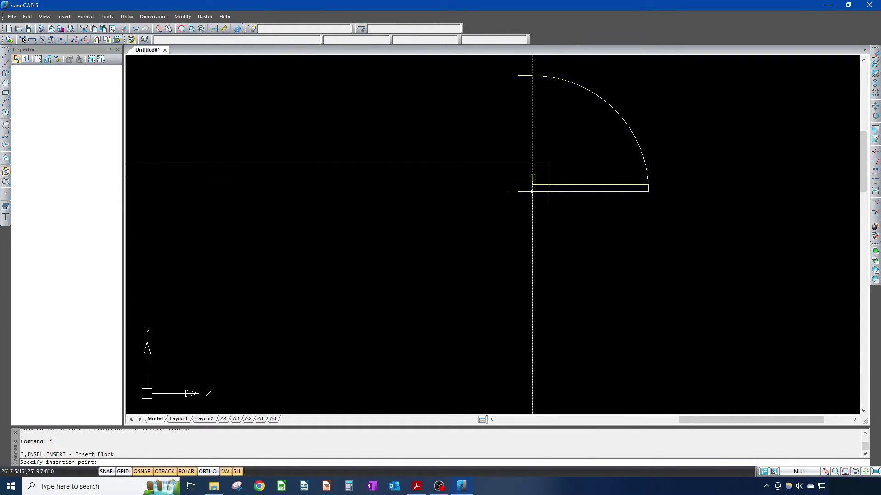
Place the 2-8_Door copy at distance 2, select it, and bring up the alias list PDF.
type("2")
key("Return")
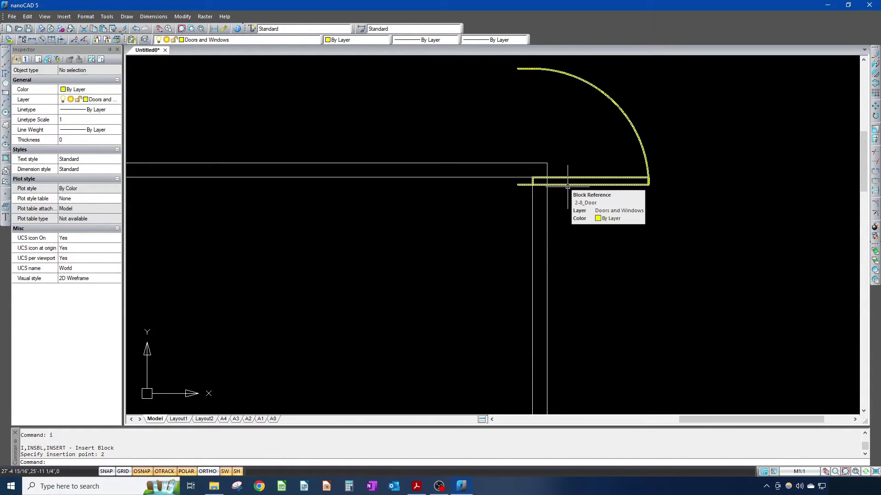
left_click(567, 186)
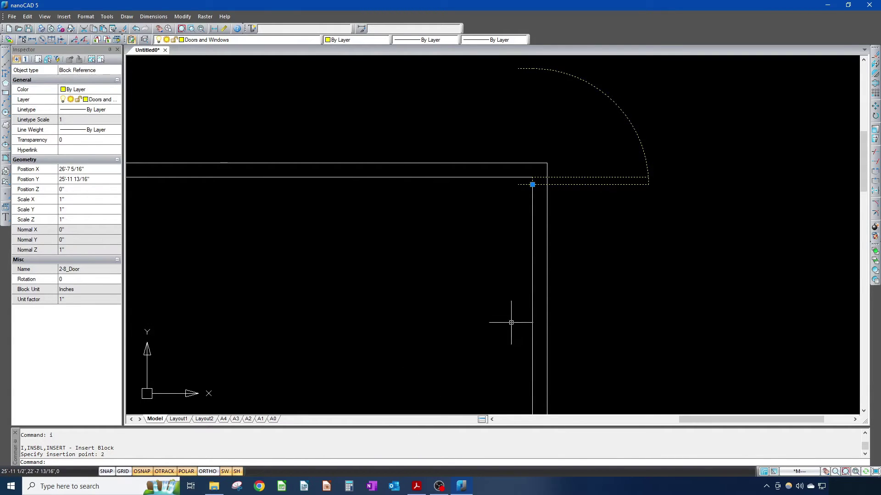
left_click(415, 487)
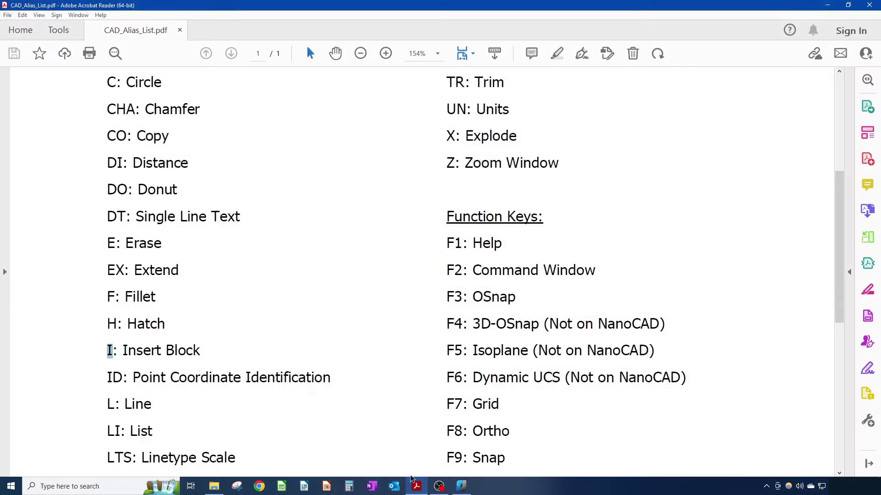
Find the RO: Rotate alias in CAD_Alias_List.pdf, then return to nanoCAD.
scroll(301, 269, "down", 3)
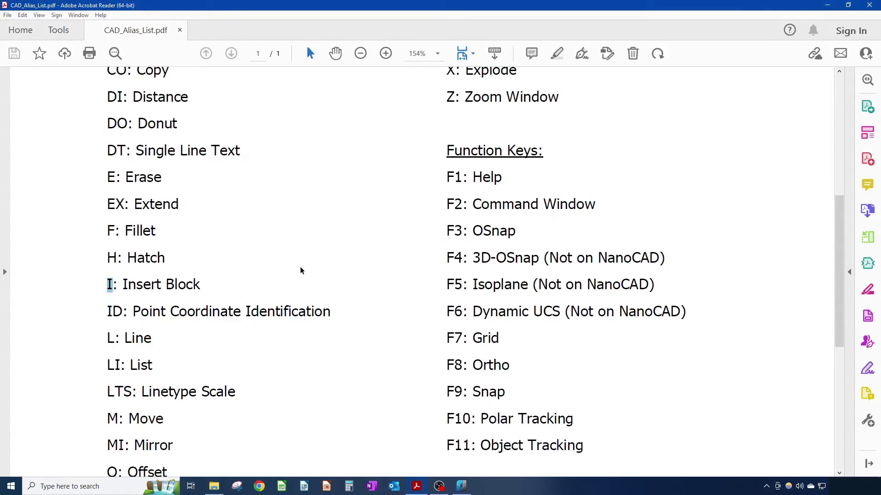
scroll(301, 268, "down", 5)
scroll(289, 301, "down", 4)
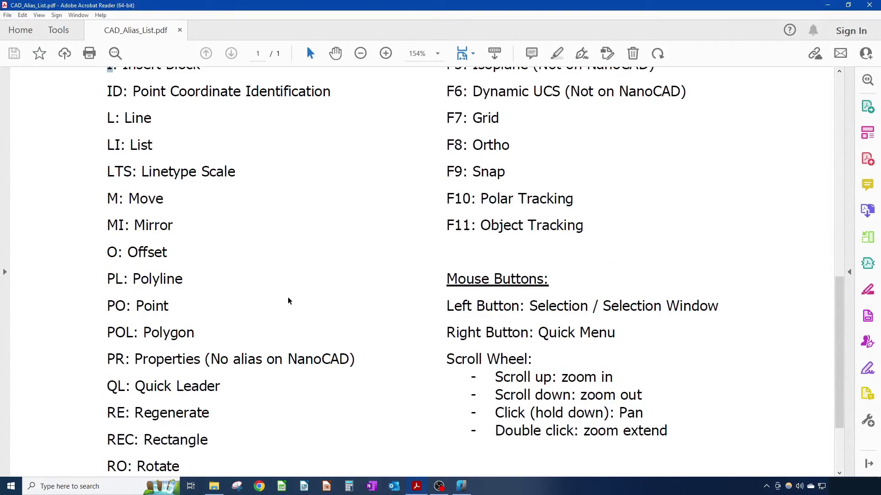
left_click_drag(108, 423, 186, 427)
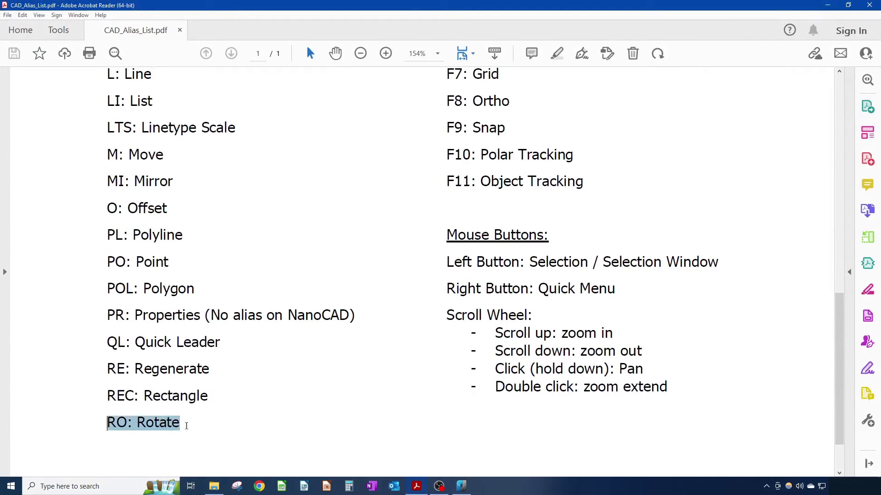
left_click(196, 432)
key("alt+Tab")
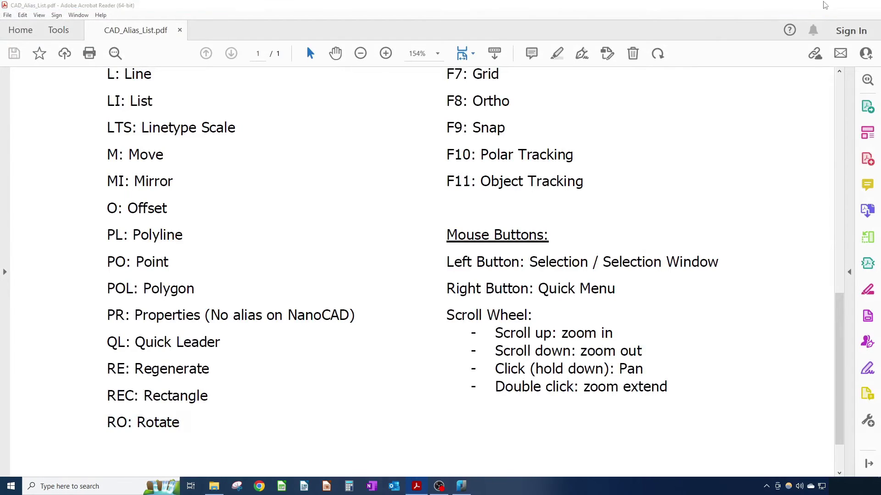
Rotate the door block -45 degrees about its hinge point with RO.
type("ro")
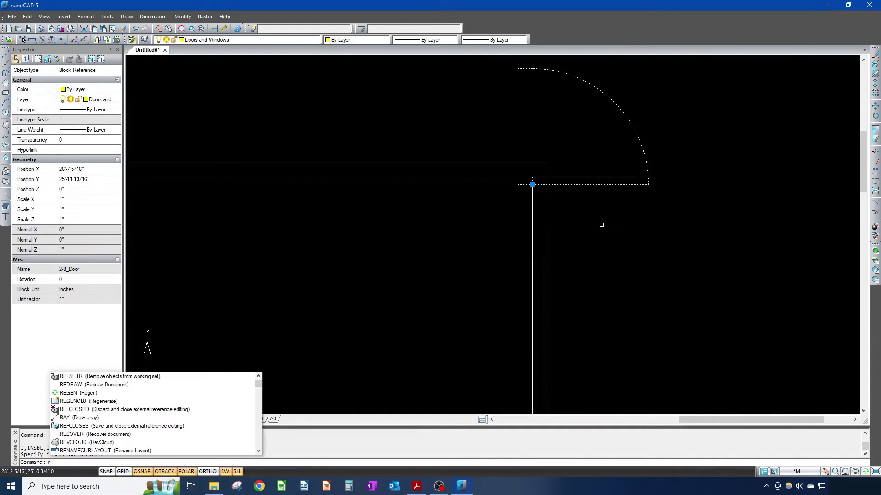
key("Return")
left_click(533, 184)
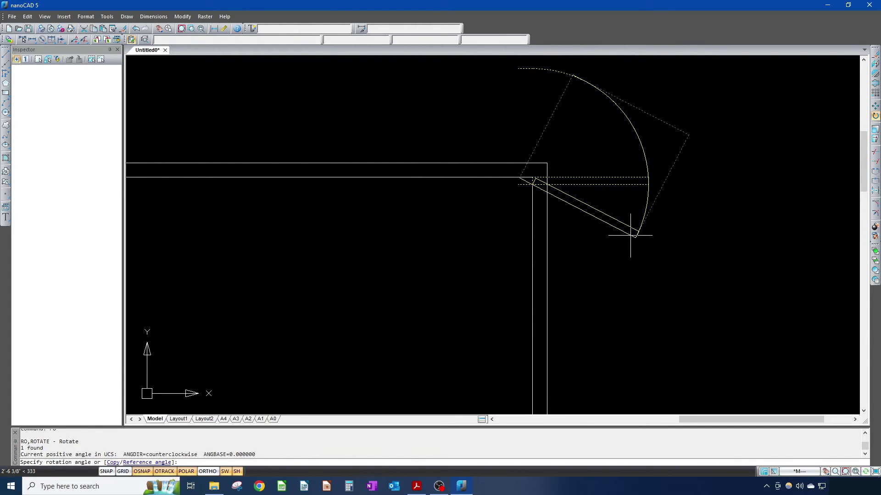
type("-")
key("Return")
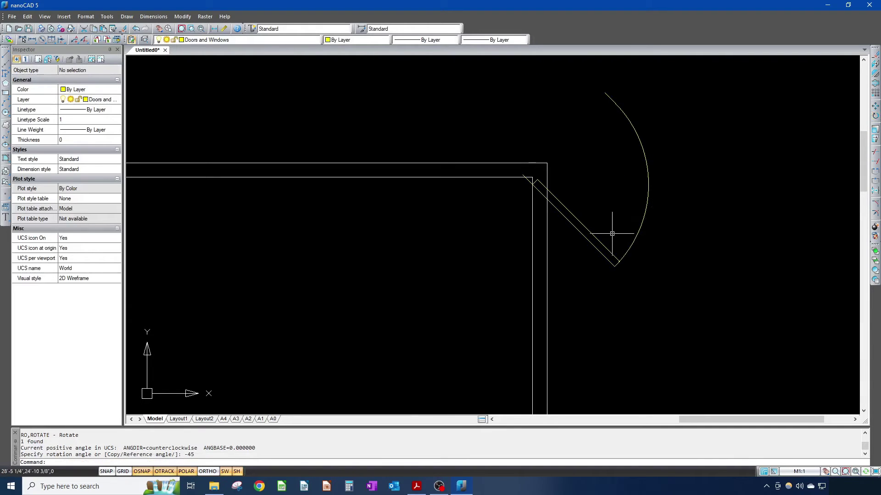
Re-seat the door at its insertion point so it swings into the room from the top wall.
left_click(556, 202)
left_click(531, 185)
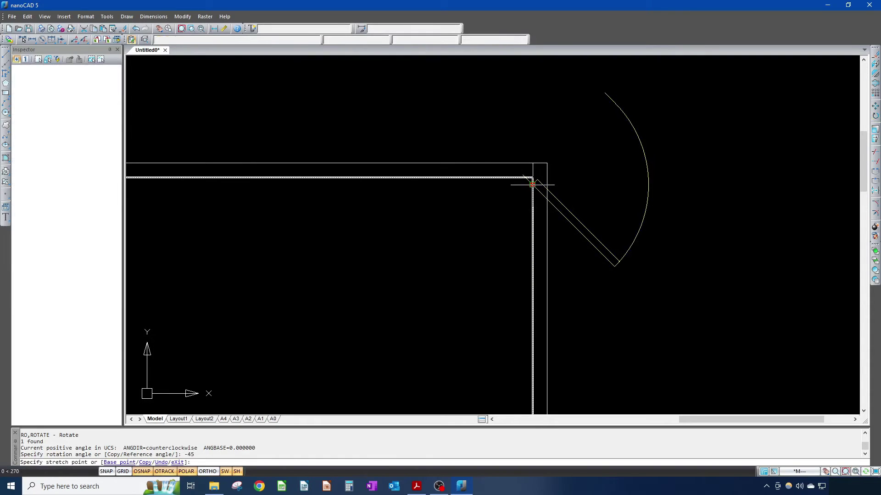
left_click(532, 185)
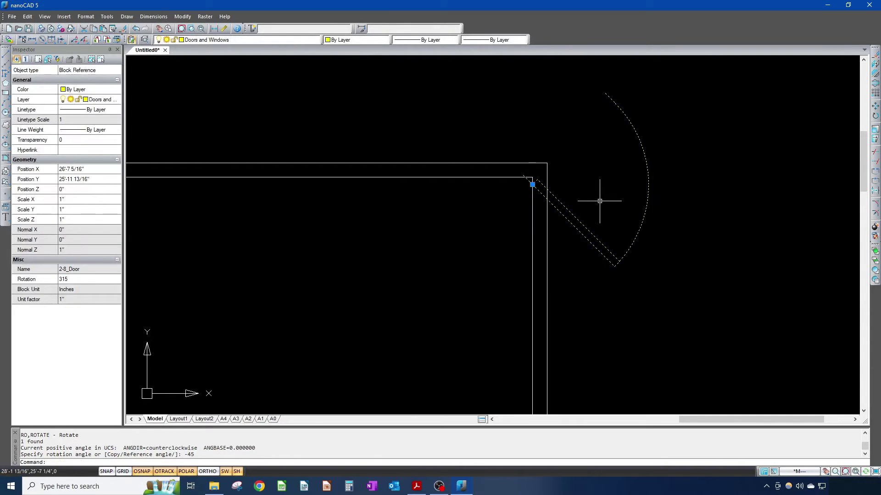
type("ro")
key("Return")
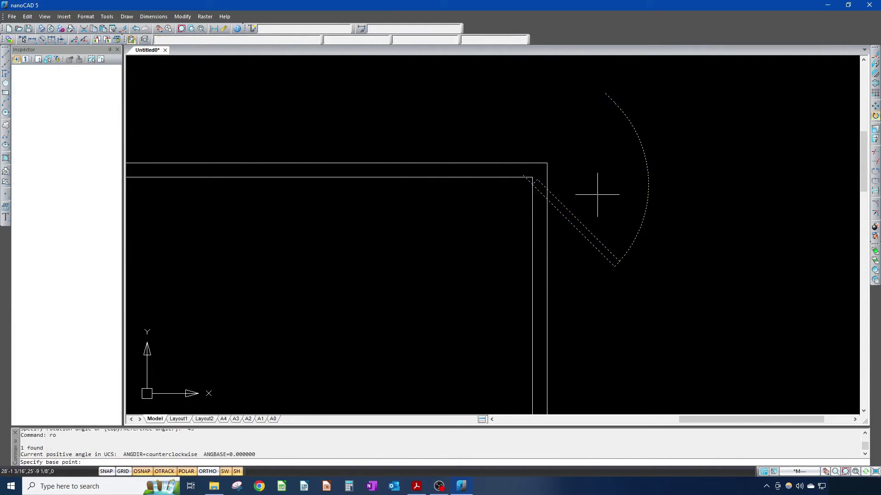
left_click(531, 185)
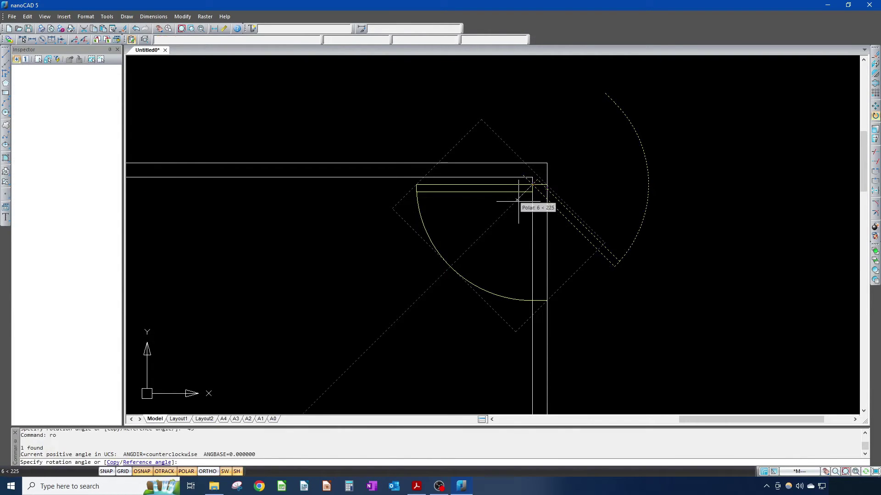
key("Escape")
scroll(684, 204, "down", 2)
scroll(683, 207, "down", 3)
scroll(625, 260, "up", 3)
middle_click_drag(625, 259, 480, 239)
middle_click_drag(646, 172, 556, 239)
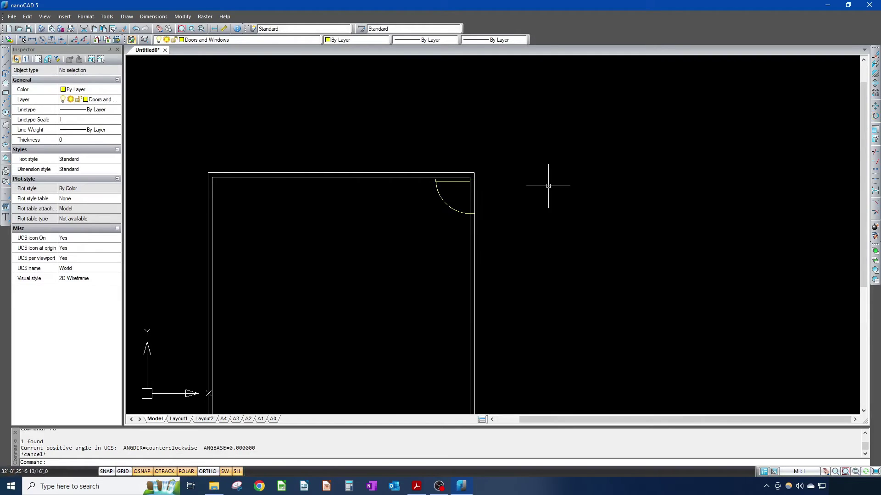
Draw a 4-unit vertical tick line in the open space right of the room.
scroll(562, 190, "down", 2)
scroll(562, 190, "up", 3)
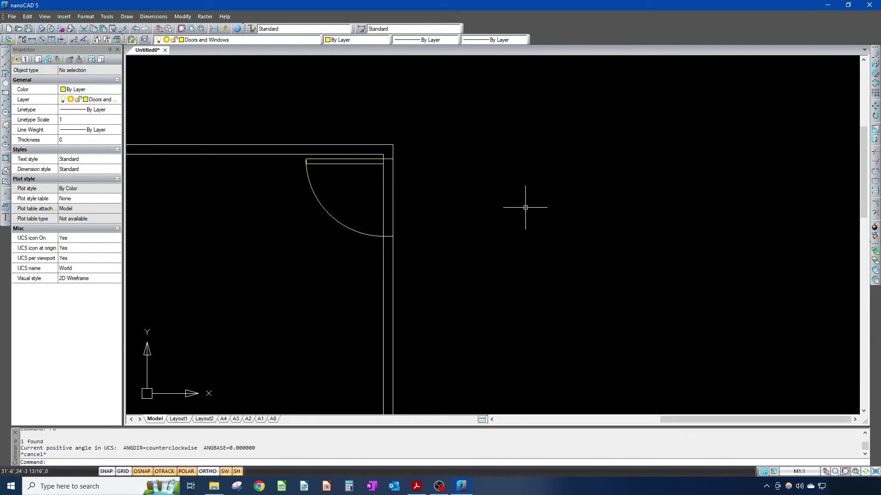
type("1")
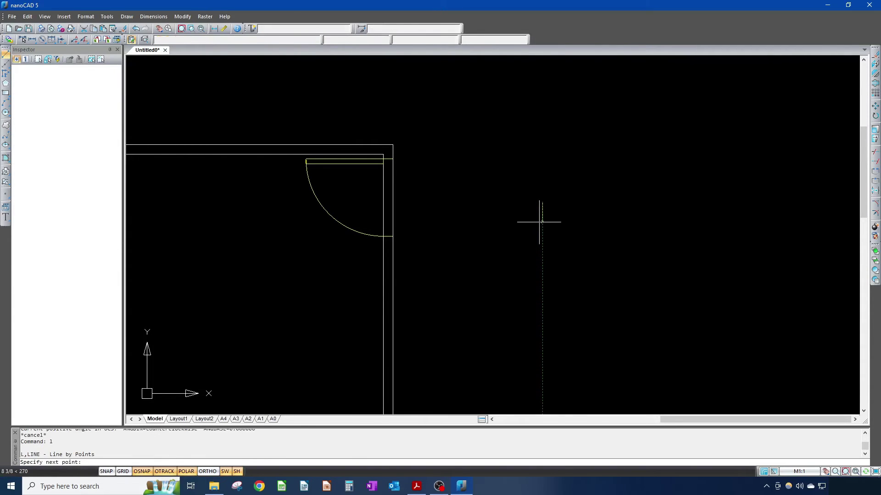
key("Escape")
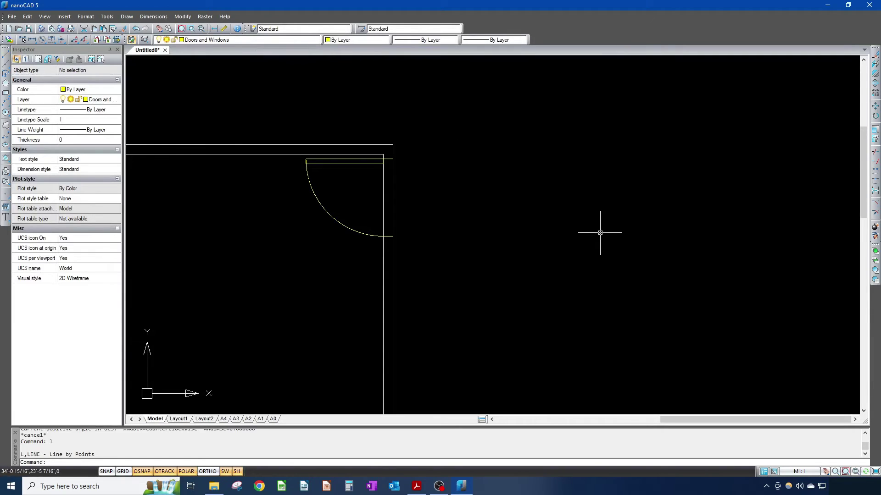
type("l")
key("Return")
left_click(570, 202)
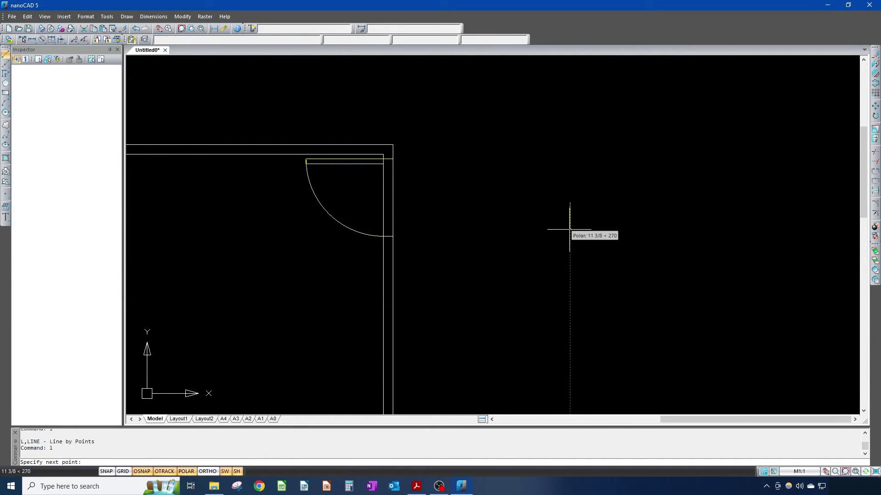
type("4")
key("Return")
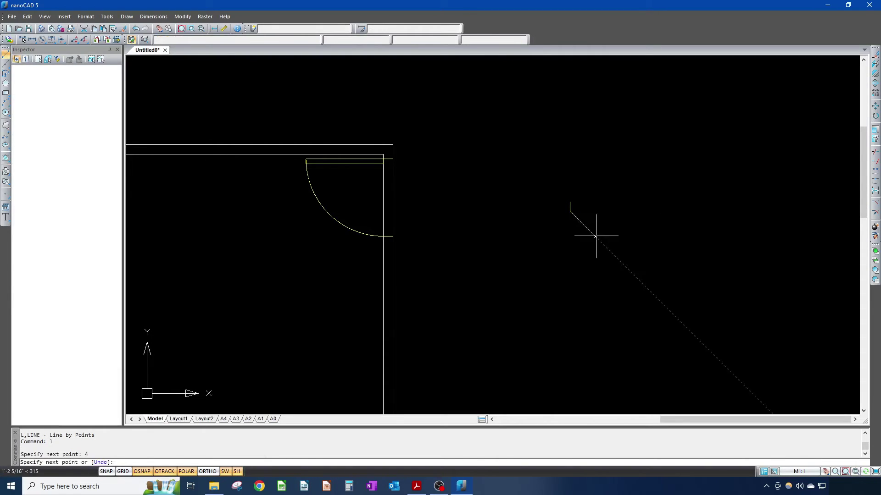
key("Return")
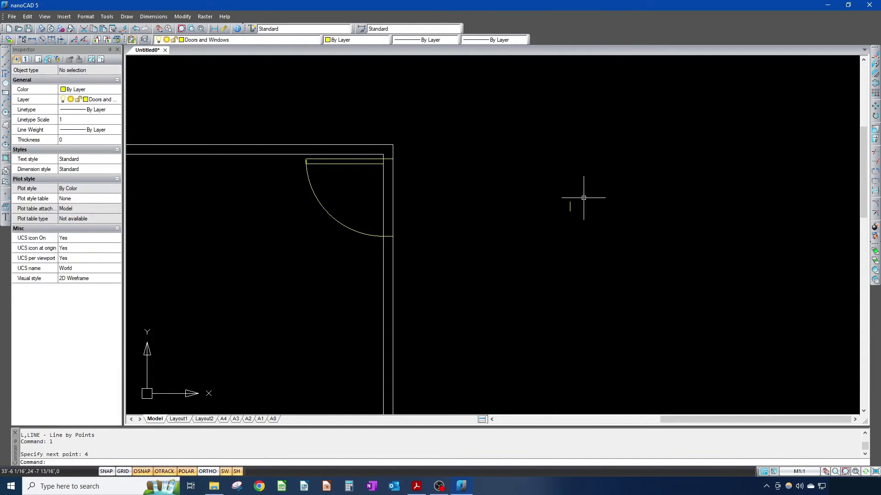
type("o")
key("Return")
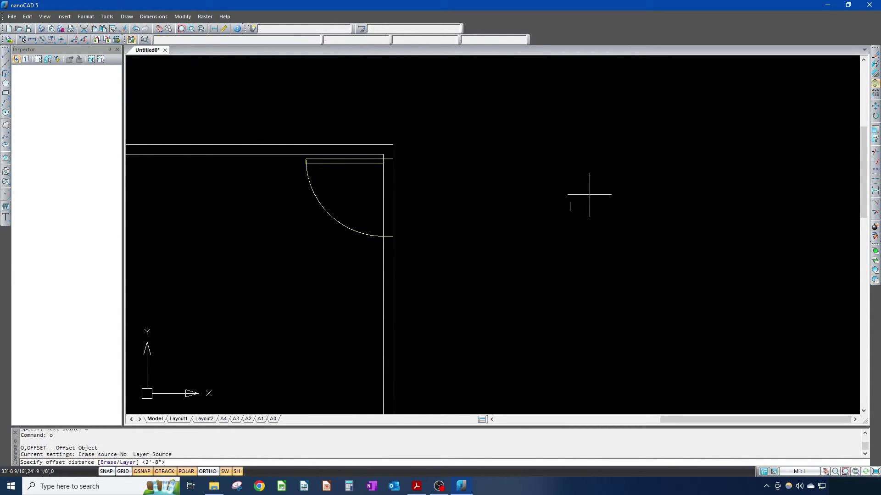
Offset the tick line 36 units to the right to mark the opening's other end.
type("36")
key("Return")
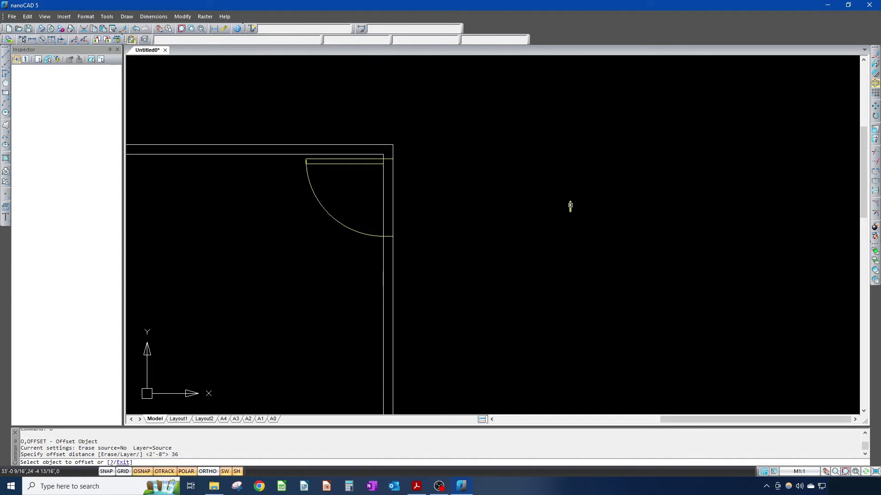
left_click(570, 206)
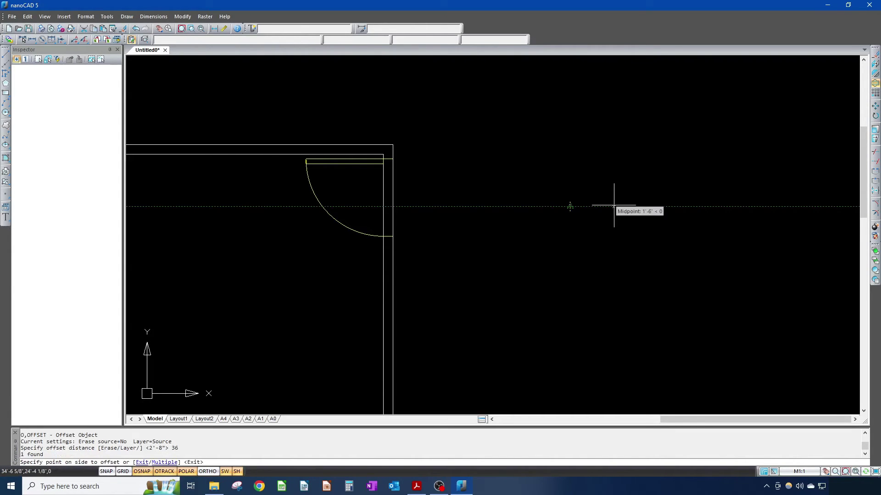
left_click(613, 205)
key("Return")
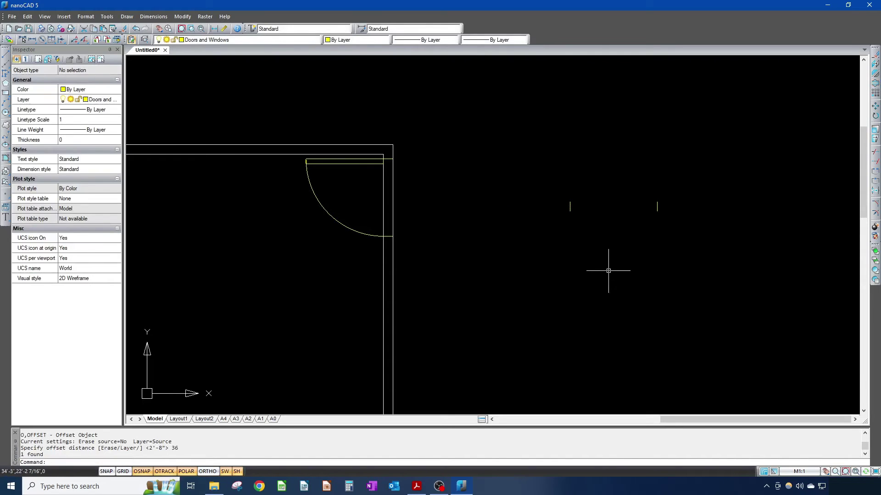
Start a line between the two ticks, zoom in, and bring up the alias list PDF.
type("l")
key("Return")
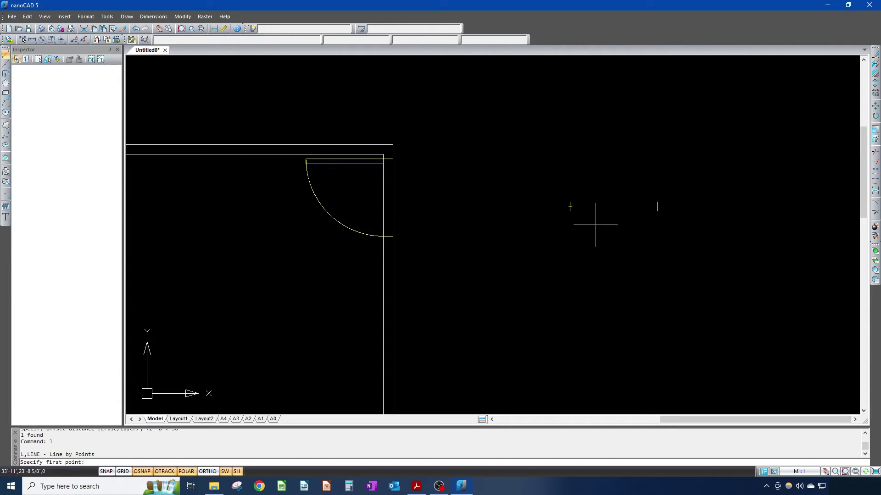
scroll(580, 206, "down", 4)
scroll(602, 208, "up", 6)
scroll(614, 206, "up", 2)
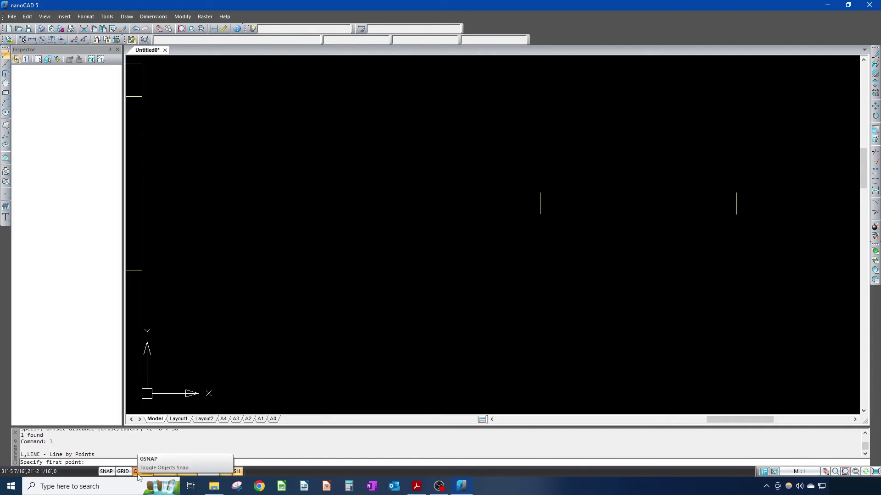
left_click(417, 486)
scroll(544, 269, "up", 5)
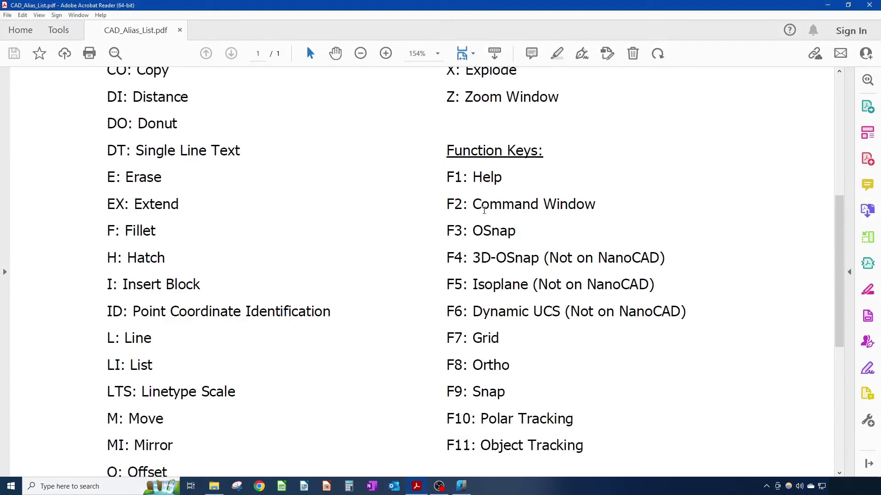
scroll(504, 239, "down", 1)
left_click_drag(477, 188, 516, 190)
left_click(678, 377)
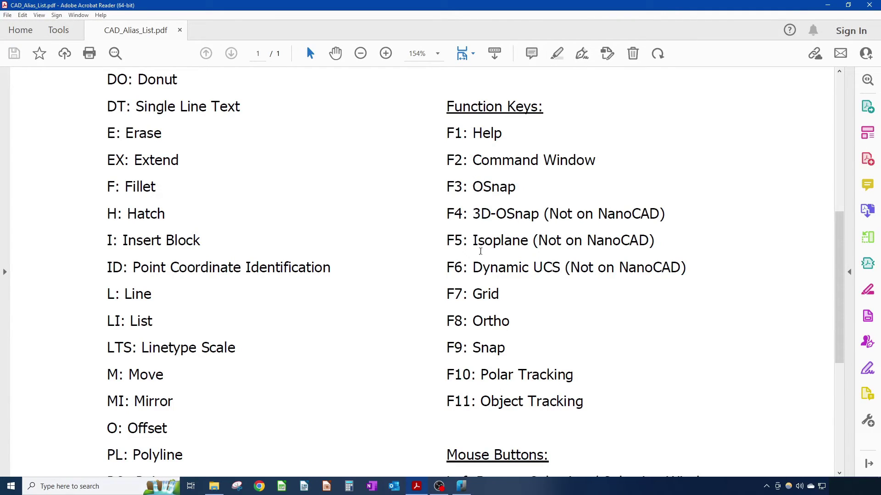
left_click_drag(687, 268, 447, 210)
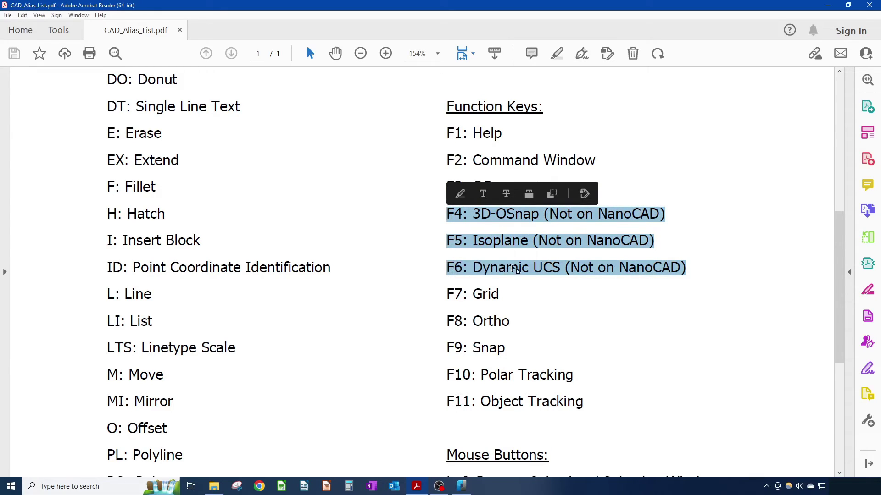
left_click(626, 271)
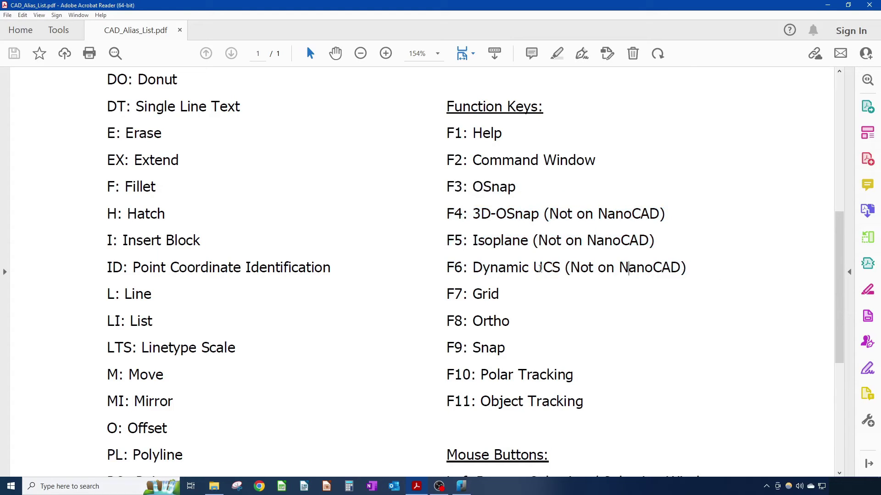
left_click_drag(447, 214, 682, 282)
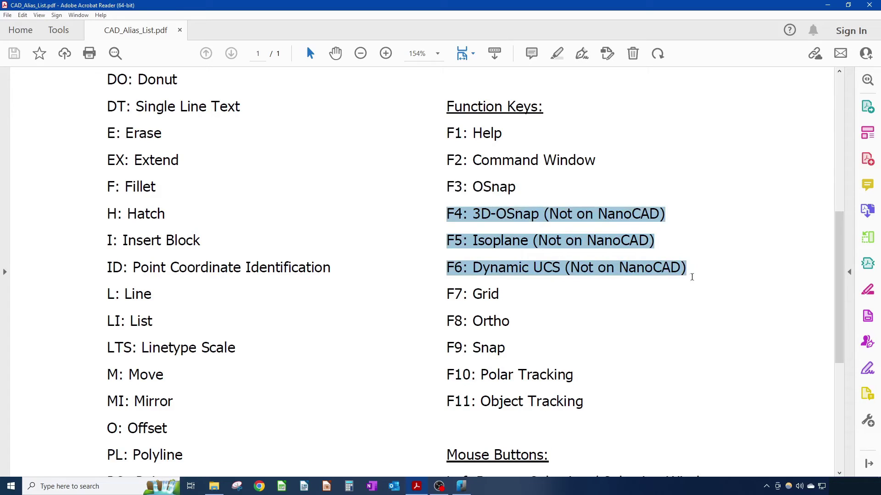
left_click(478, 187)
scroll(479, 186, "down", 1)
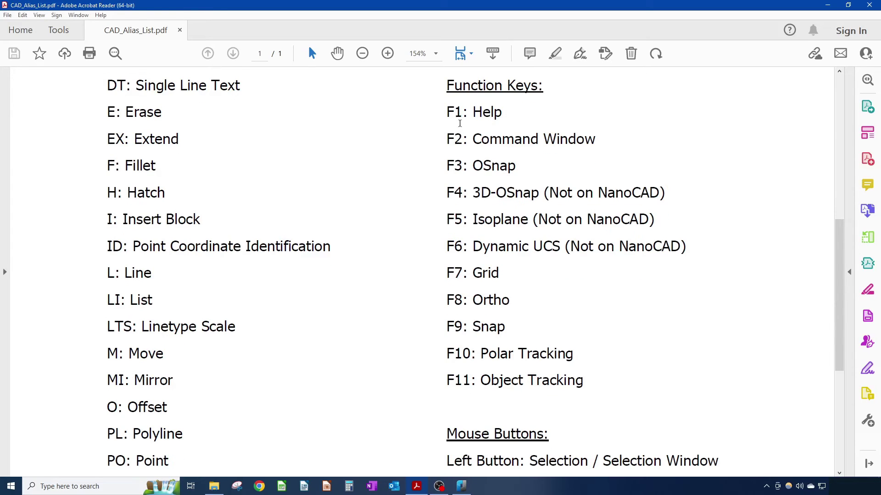
left_click_drag(448, 166, 503, 166)
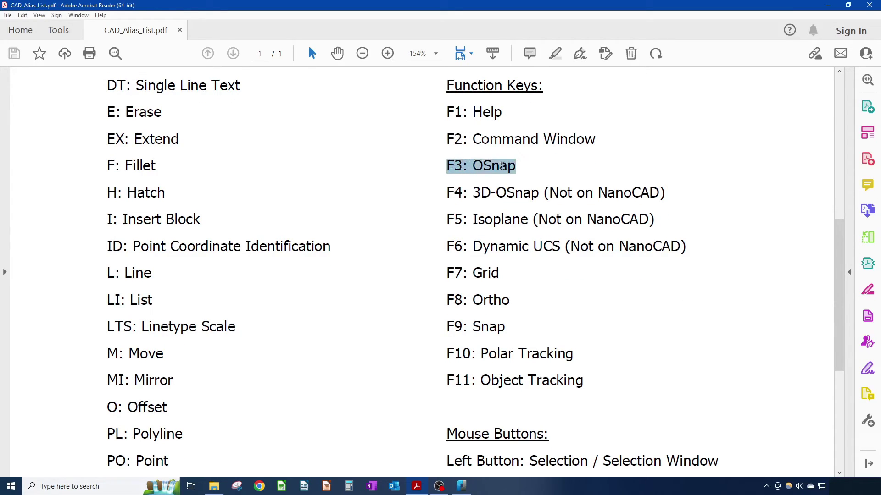
left_click(483, 166)
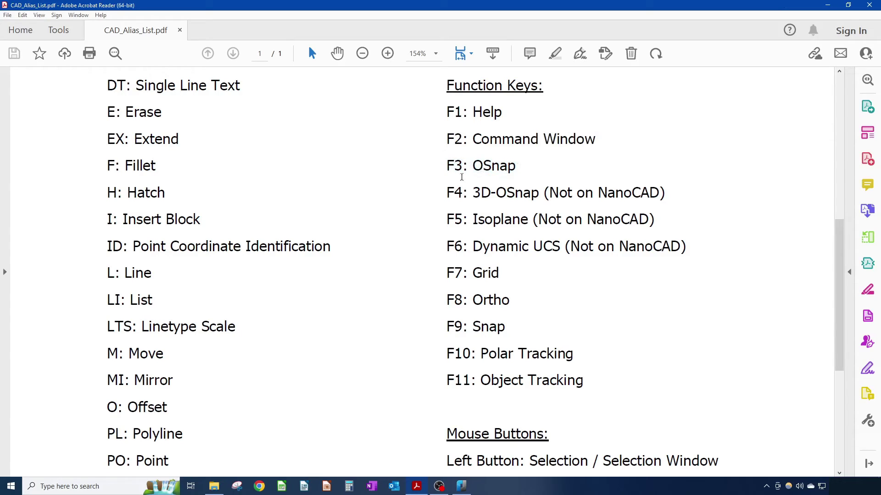
left_click_drag(460, 168, 448, 168)
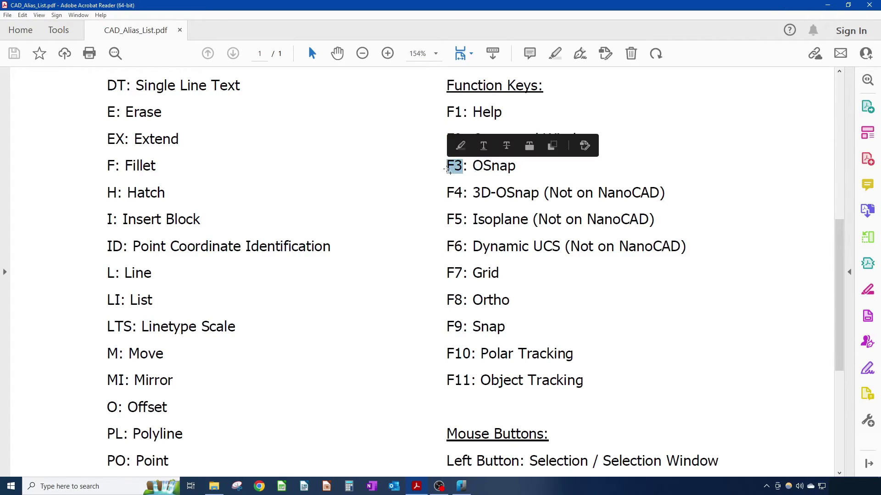
left_click_drag(447, 193, 695, 254)
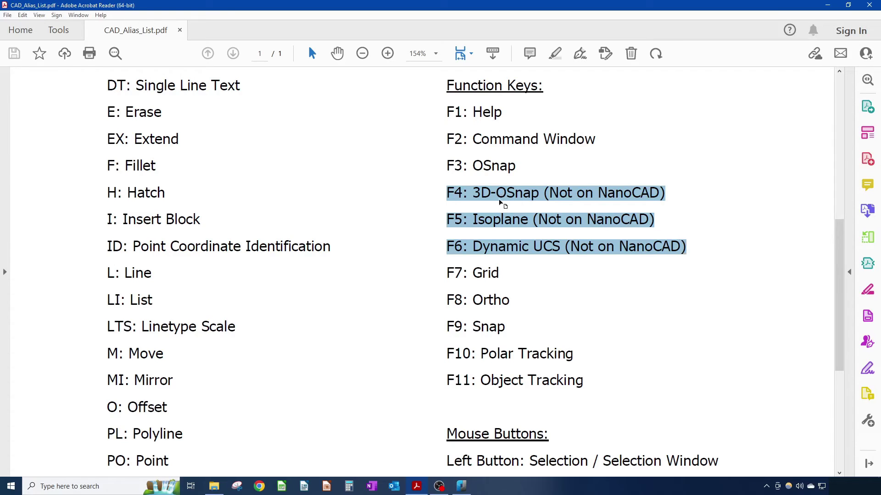
left_click(610, 220)
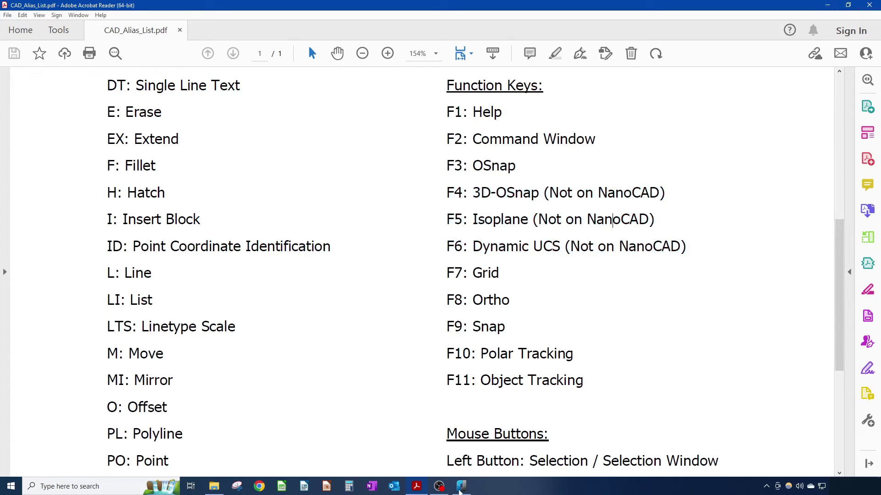
left_click_drag(447, 139, 462, 166)
left_click(461, 486)
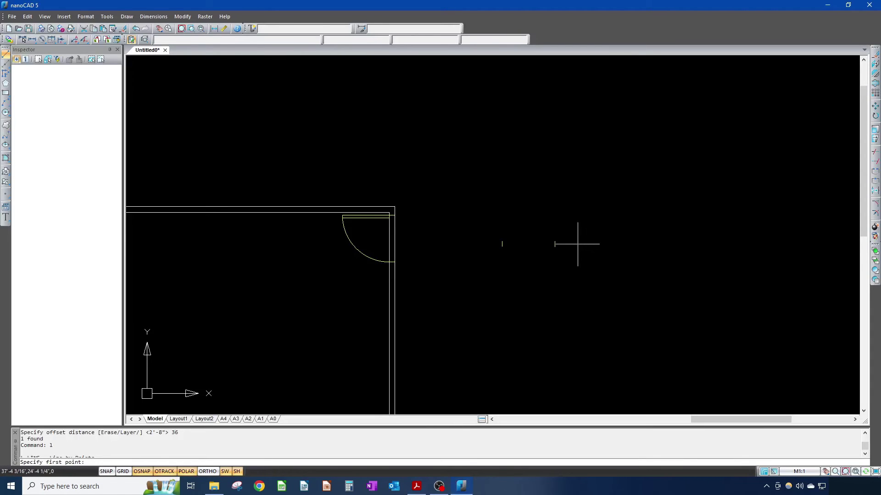
key("F2")
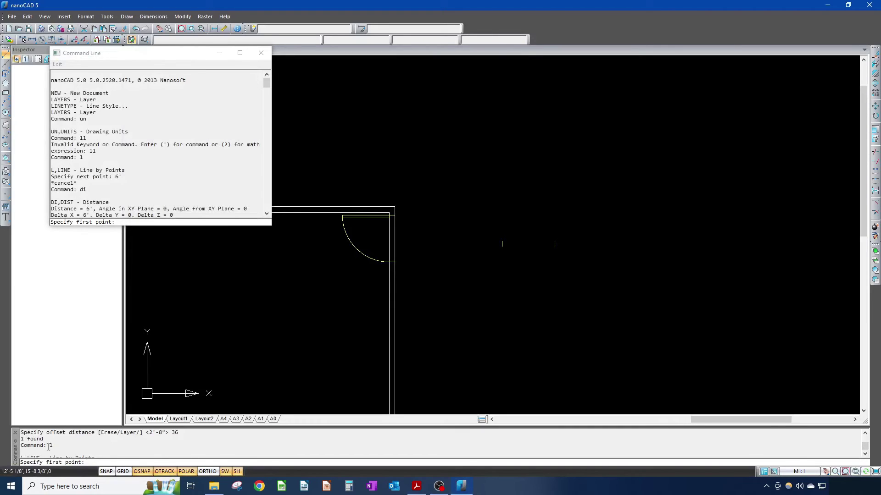
mouse_move(140, 58)
left_mouse_down()
mouse_move(420, 82)
mouse_move(523, 105)
left_mouse_up()
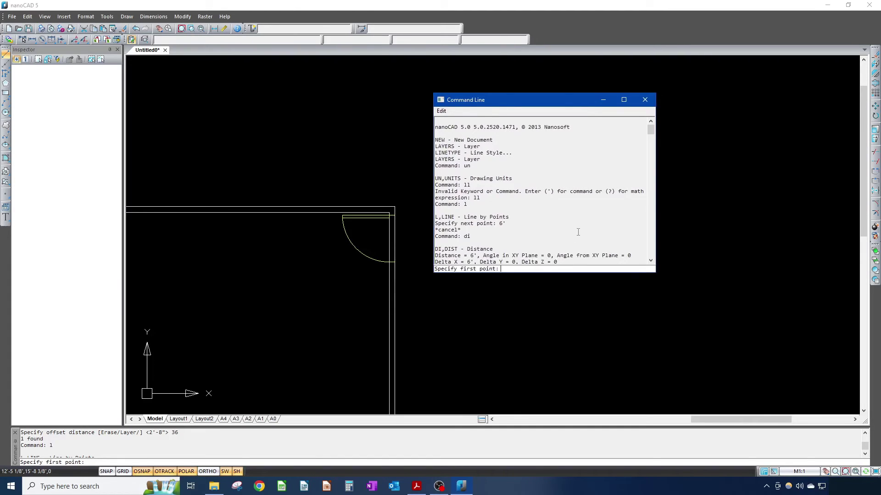
scroll(577, 232, "down", 2)
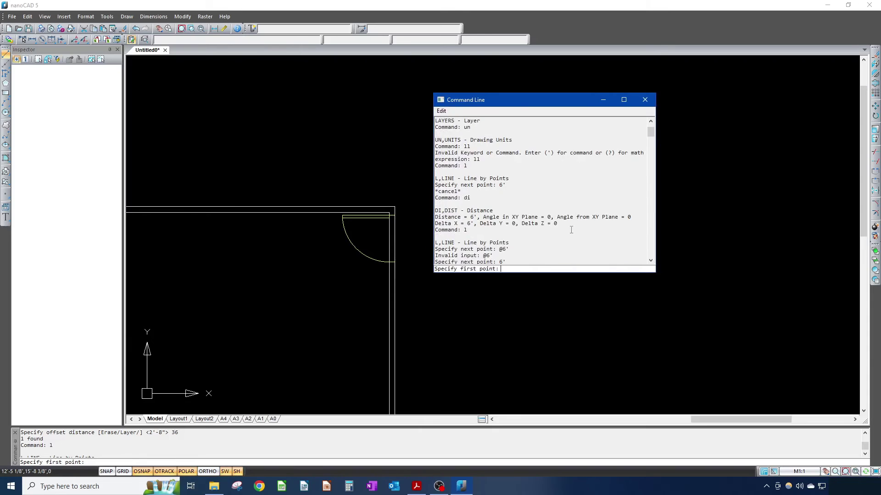
scroll(575, 231, "down", 9)
scroll(487, 198, "down", 12)
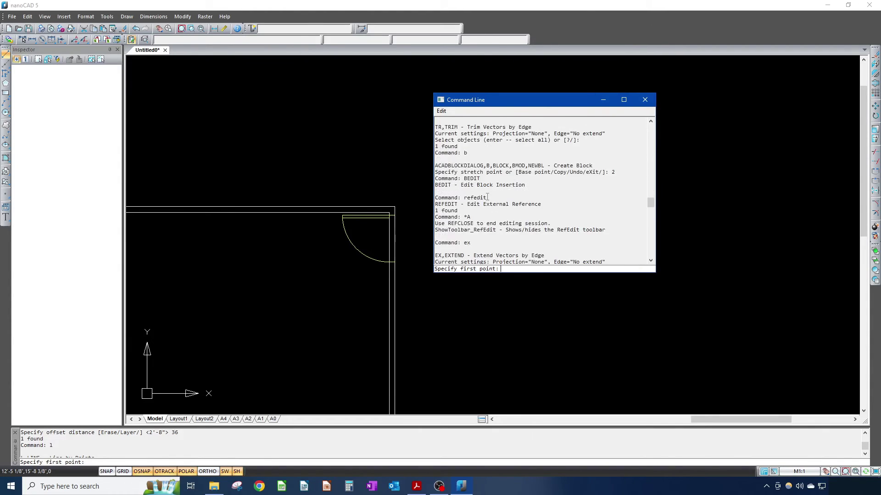
scroll(458, 159, "down", 8)
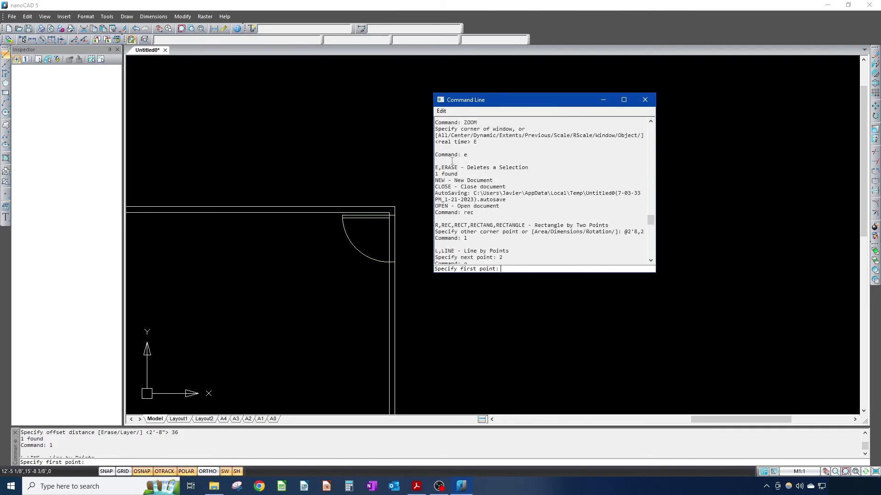
scroll(452, 160, "down", 10)
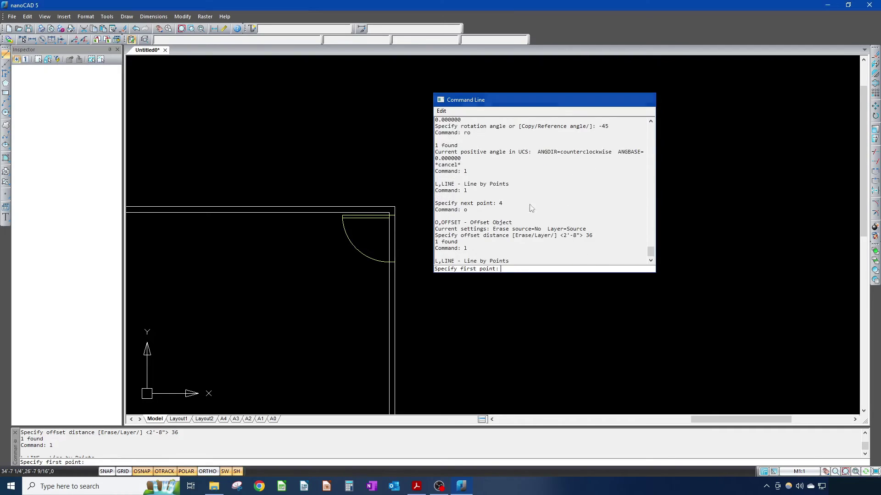
key("F2")
key("F2")
key("F2")
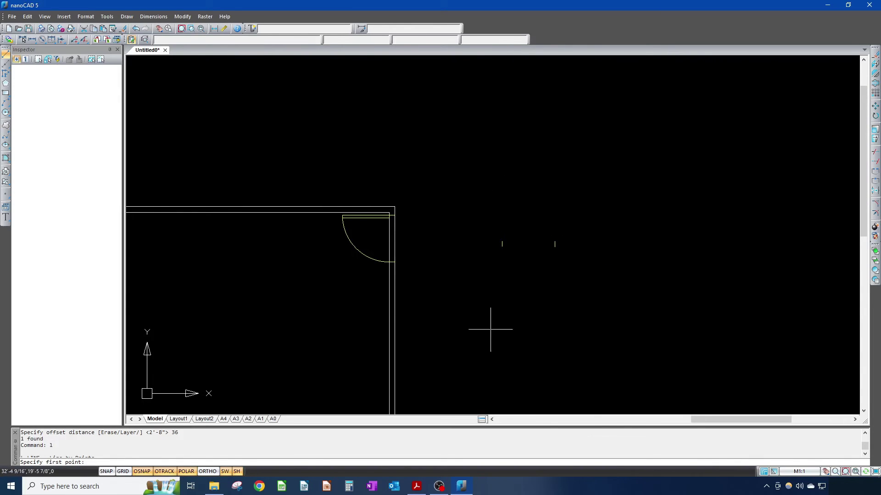
key("F2")
scroll(540, 225, "down", 15)
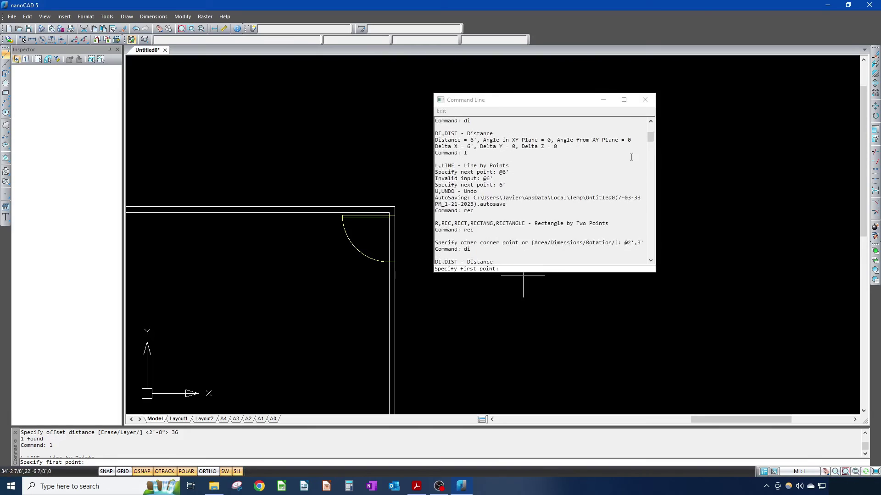
left_click(527, 229)
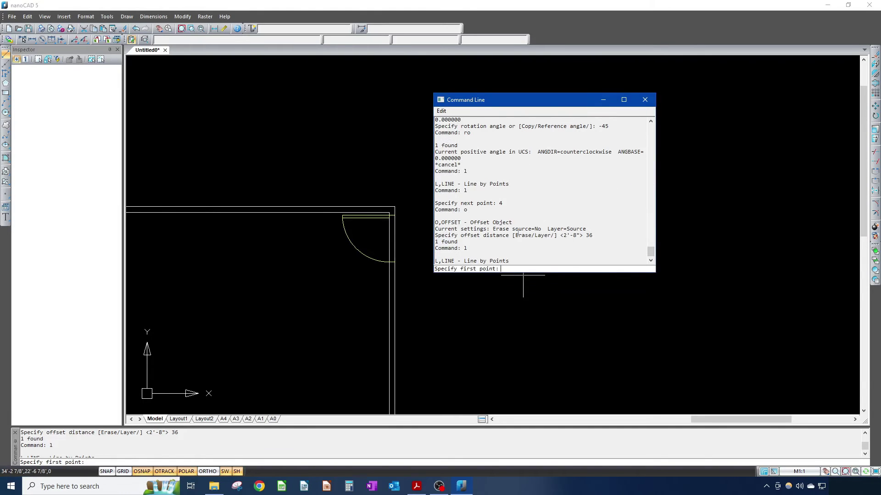
scroll(586, 220, "up", 3)
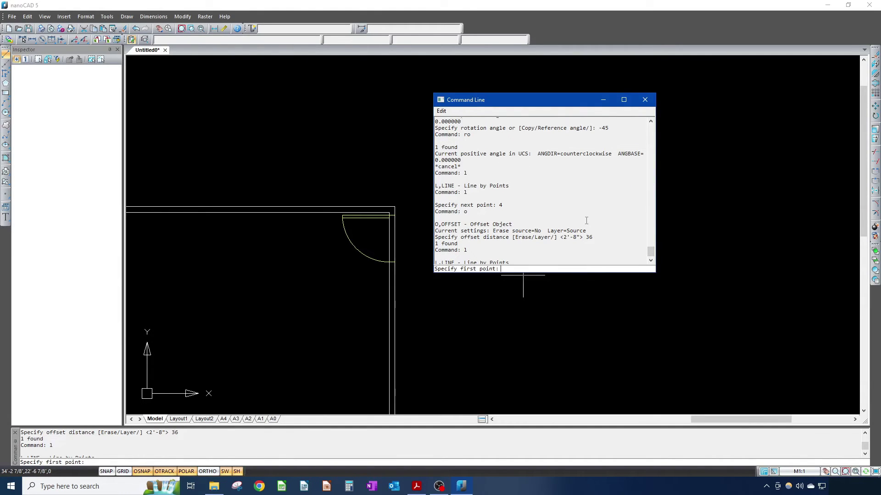
left_click_drag(608, 182, 599, 182)
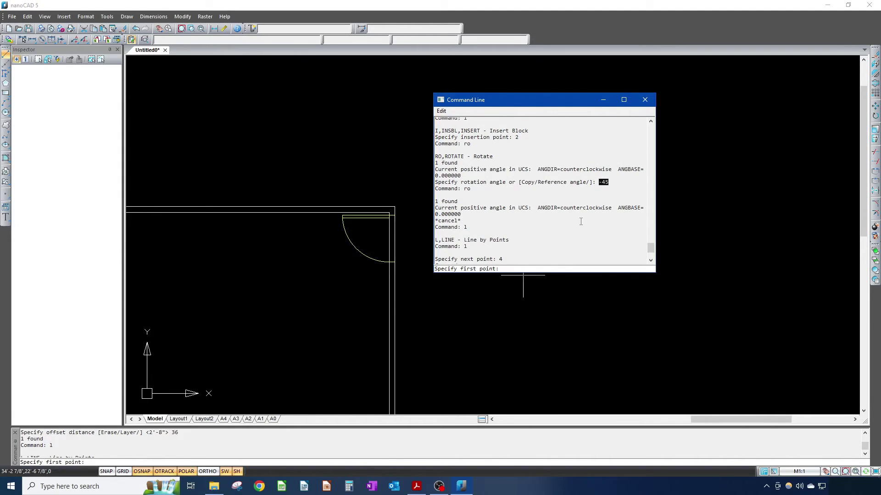
key("F2")
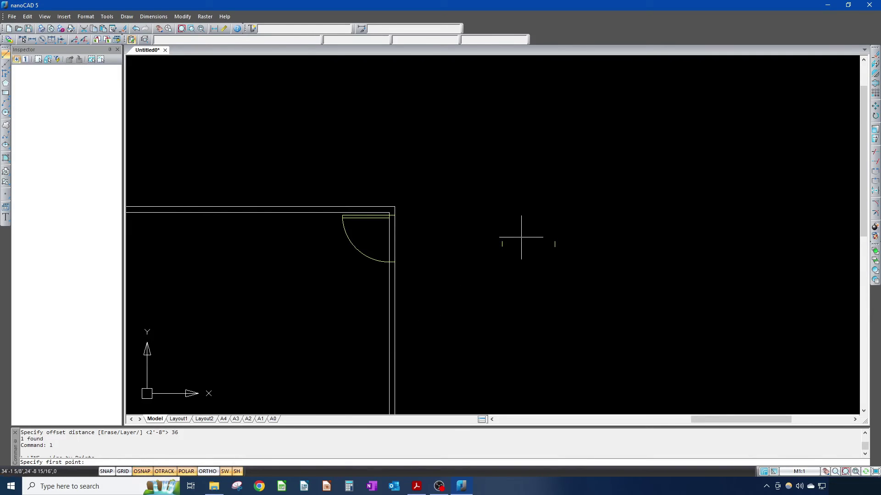
Cancel the pending command, restart LINE, and turn on object snapping with its options list shown.
scroll(518, 227, "up", 5)
key("Escape")
key("Escape")
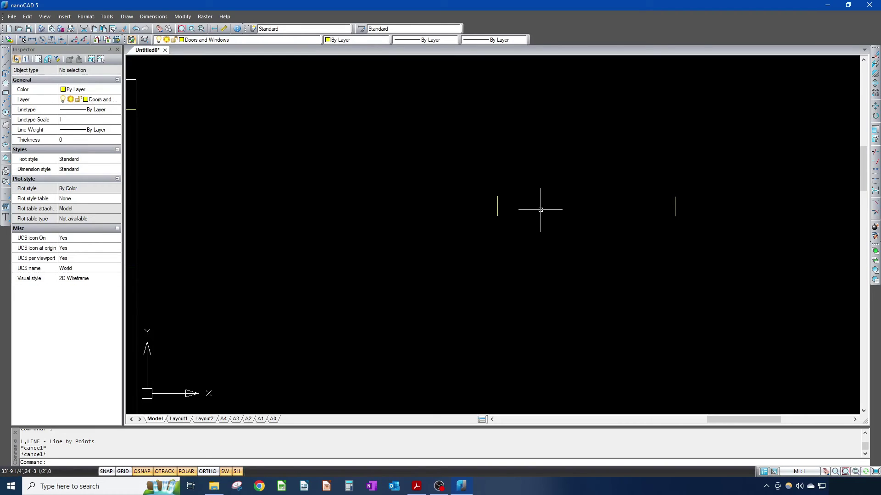
type("l")
key("Return")
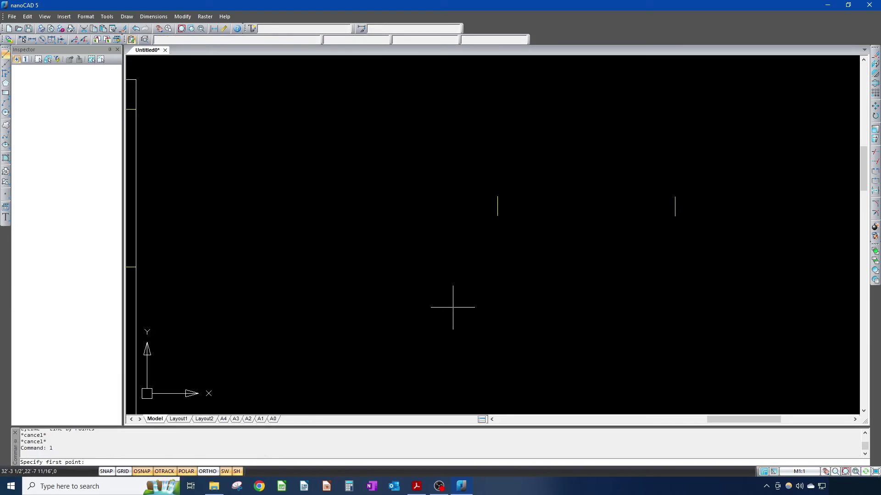
key("Tab")
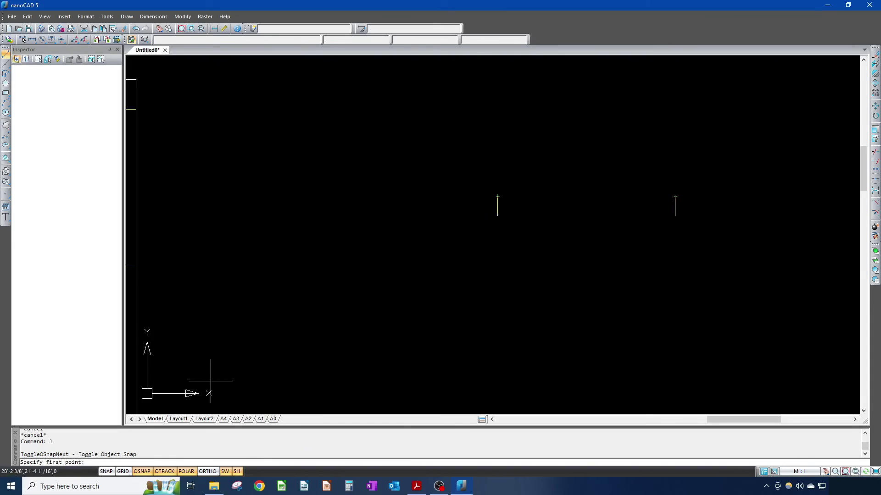
right_click(143, 472)
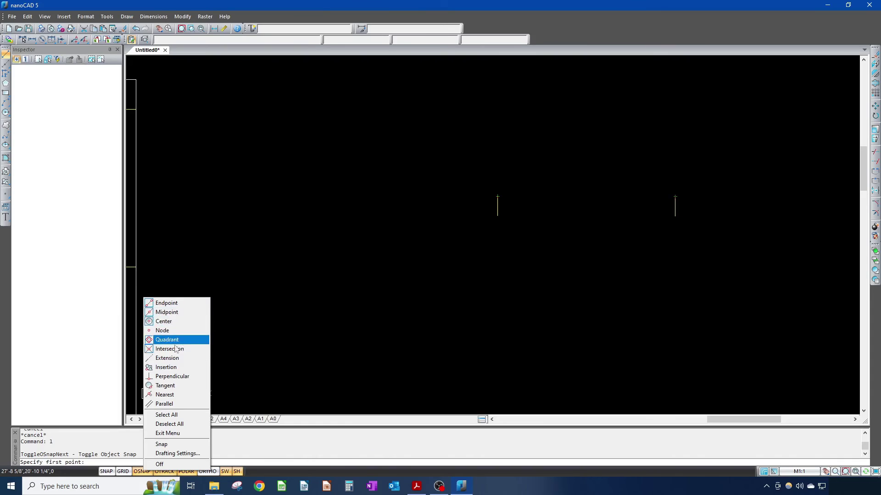
Choose a snap mode and start the line at the left tick's midpoint.
left_click(370, 255)
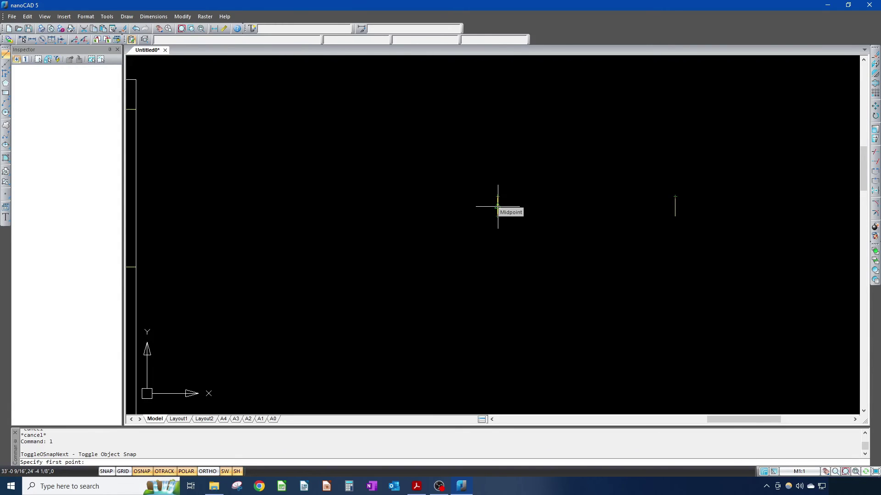
left_click(498, 206)
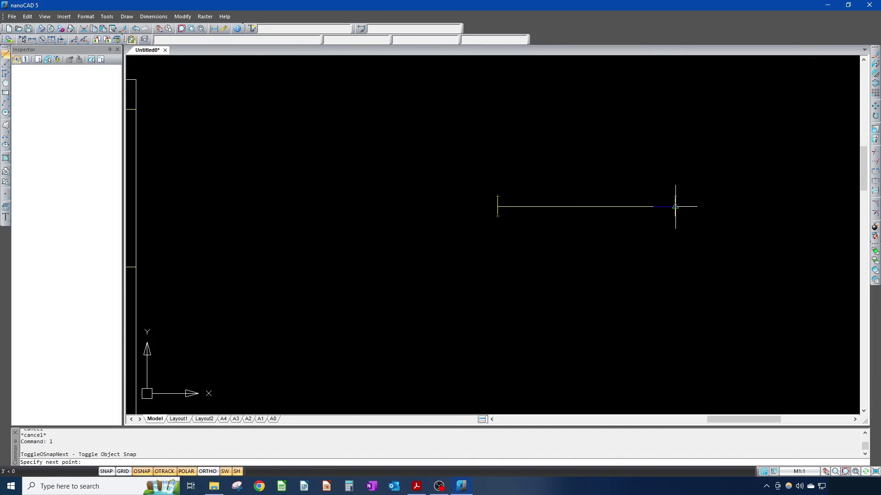
End the connecting line at the right tick's midpoint.
left_click(675, 206)
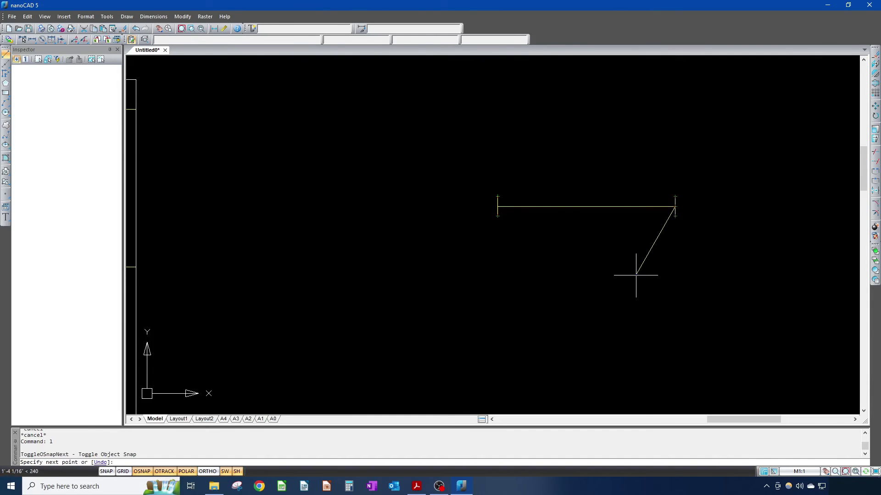
key("Return")
left_click(604, 267)
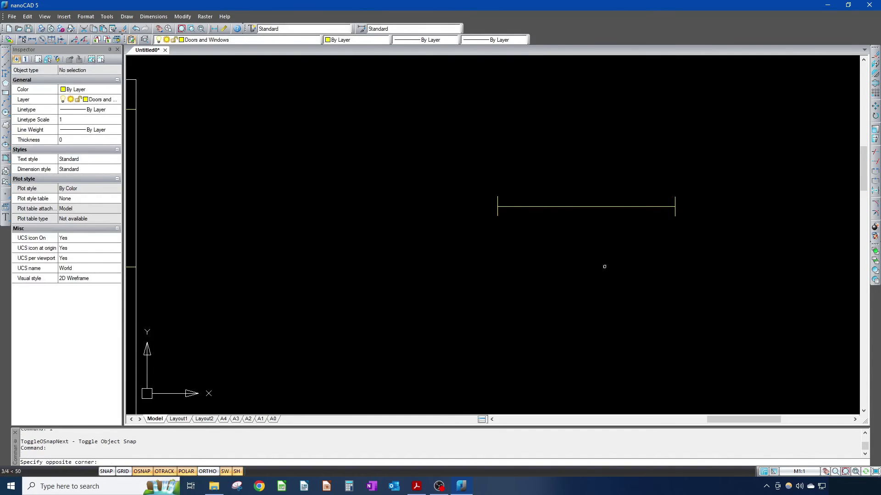
left_click(601, 263)
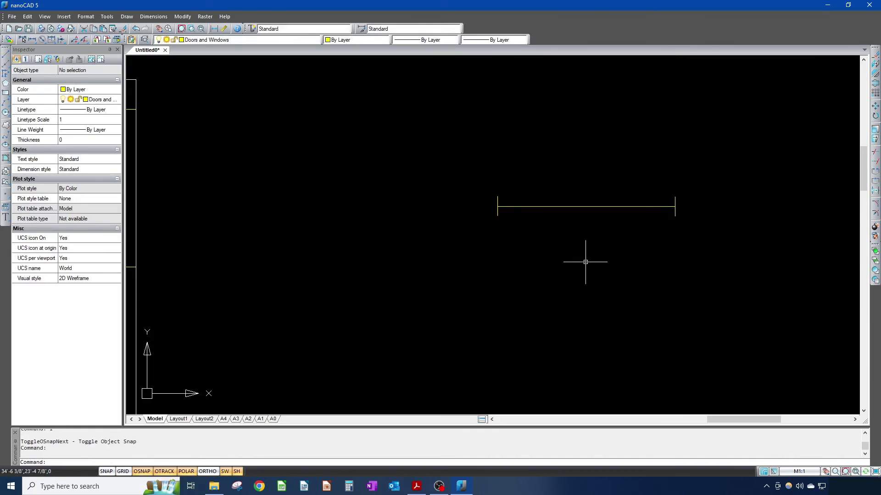
Draw slanted line segments crossing the midpoint line near its left end, and begin another.
type("l")
key("Return")
left_click(522, 207)
left_click(521, 243)
left_click(567, 177)
key("Return")
key("Return")
left_click(587, 285)
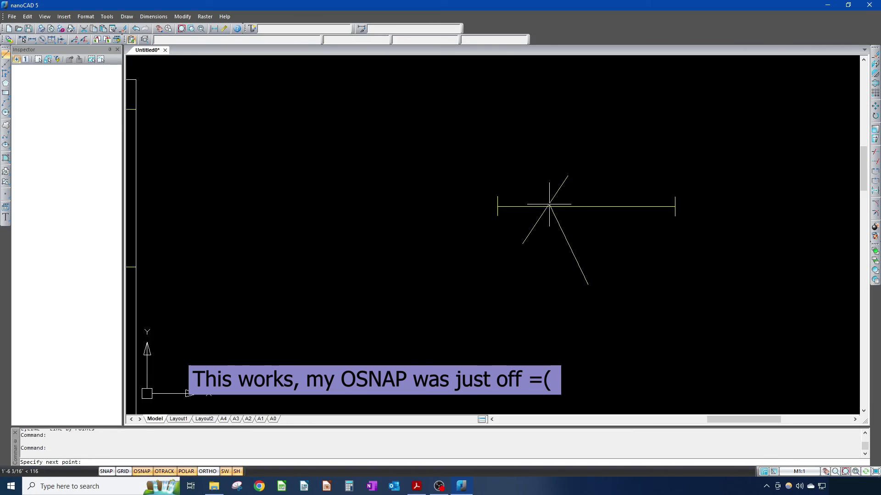
scroll(549, 204, "down", 2)
scroll(552, 196, "up", 6)
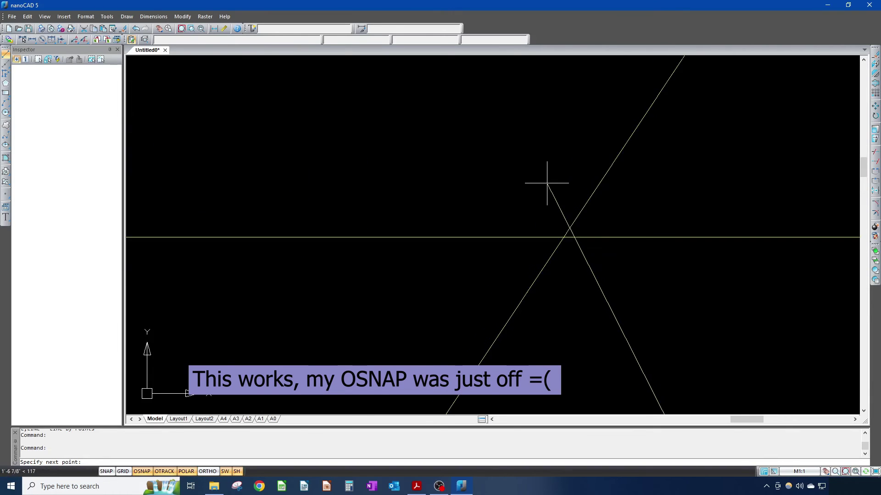
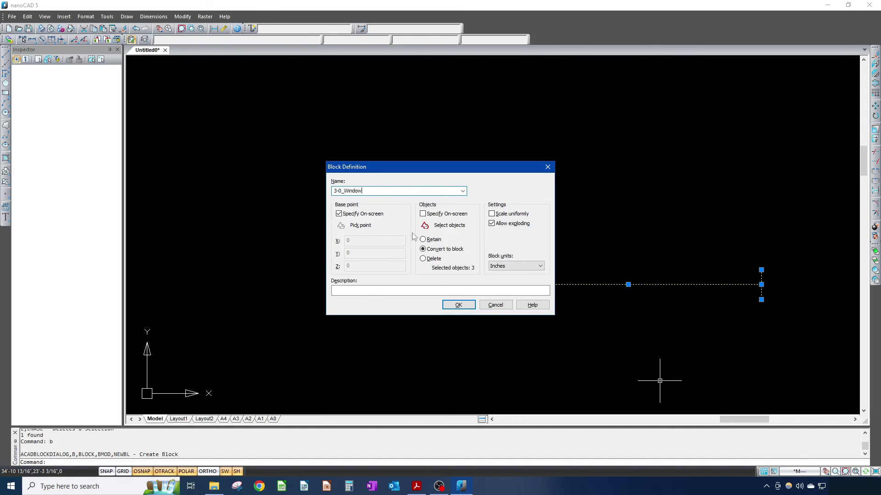
Confirm the 3-0_Window block definition with its base point at the window's left end.
left_click(458, 306)
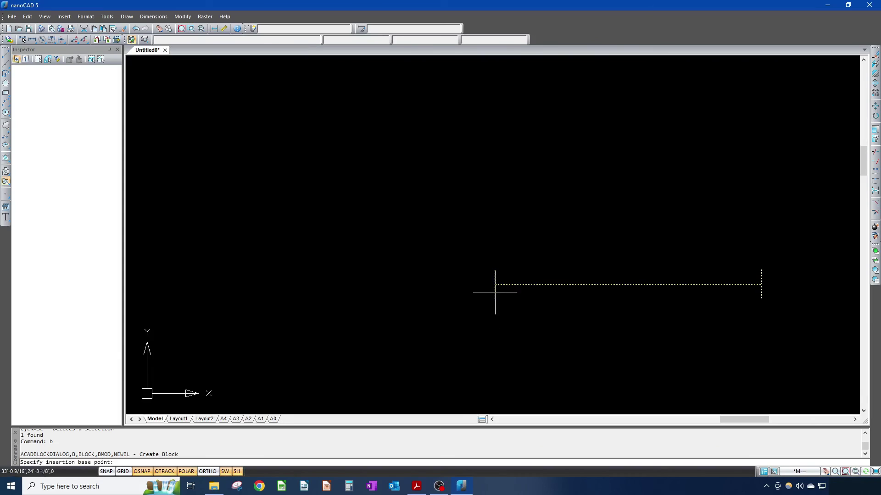
key("Tab")
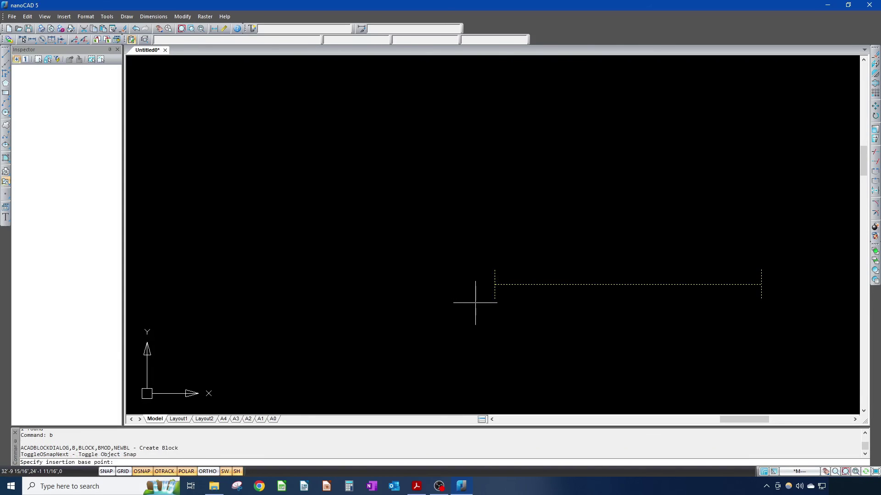
left_click(495, 300)
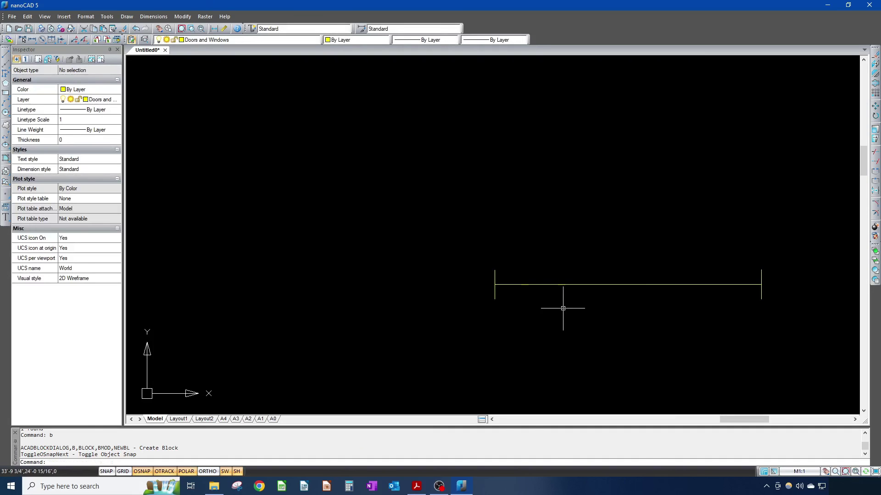
Select the new 3-0_Window block reference and grab its base-point grip.
left_click(492, 299)
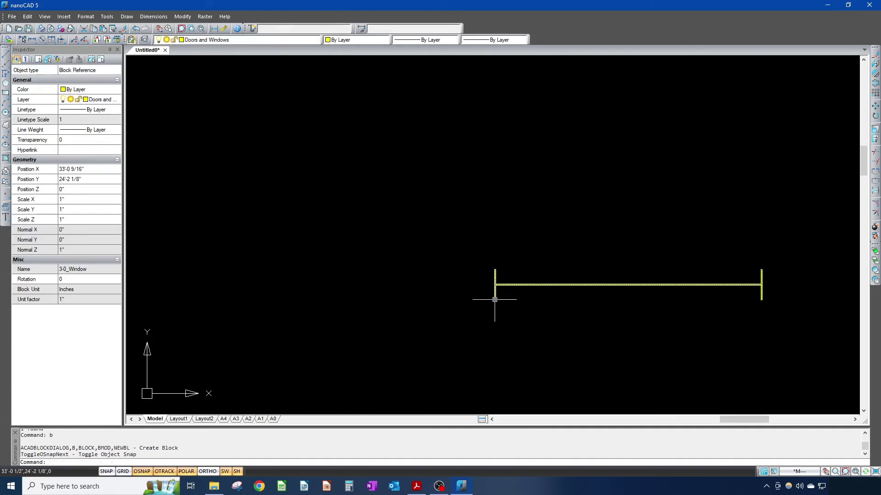
left_click(495, 299)
scroll(547, 307, "up", 5)
scroll(546, 306, "down", 6)
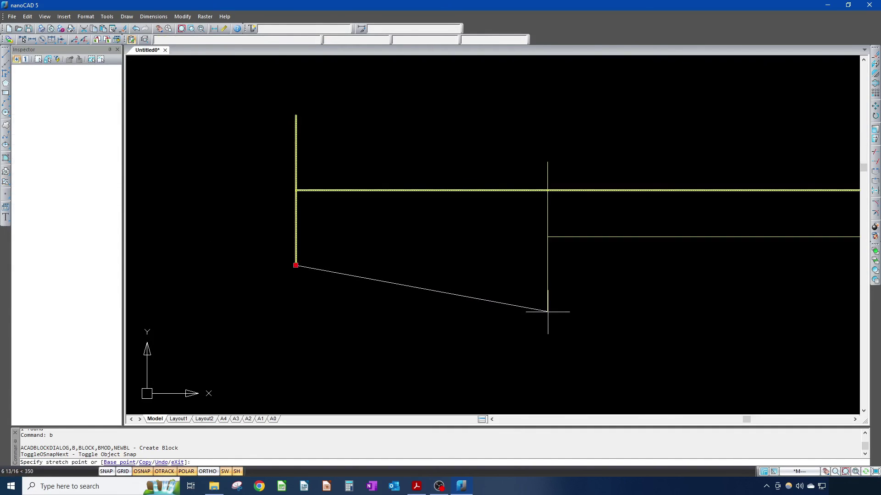
Move the window block 18 units from the top wall's midpoint.
scroll(438, 298, "up", 4)
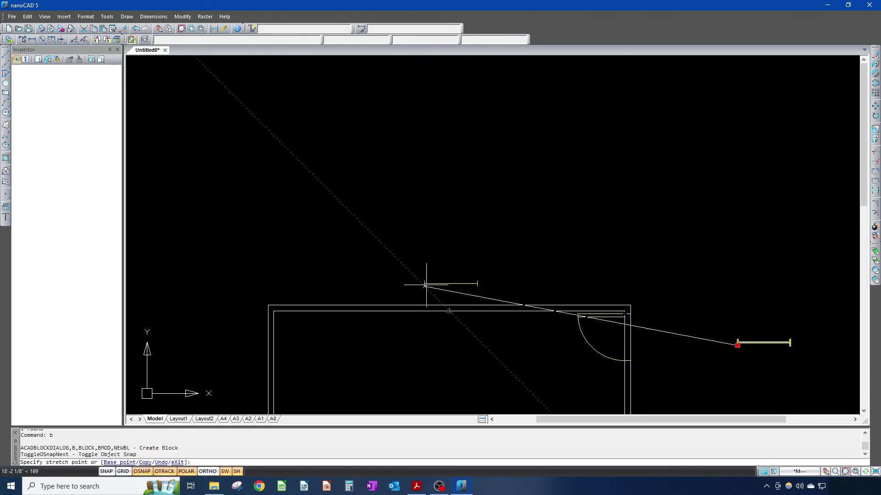
scroll(427, 311, "up", 5)
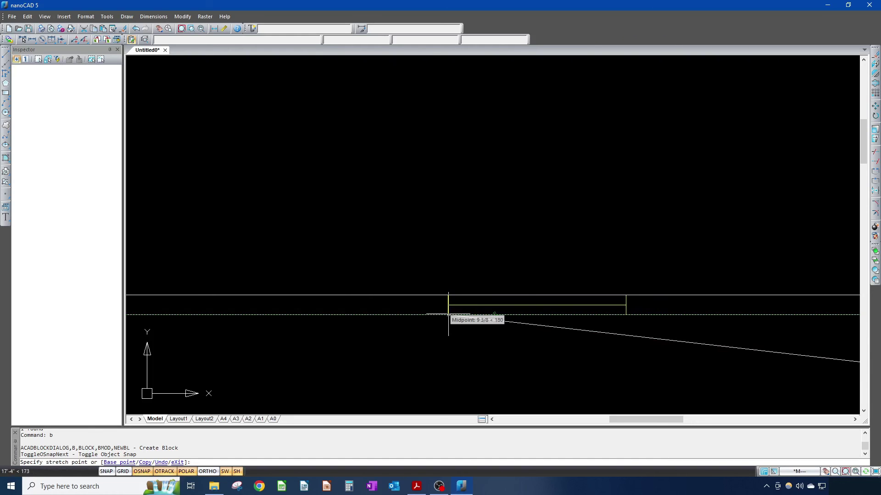
type("18")
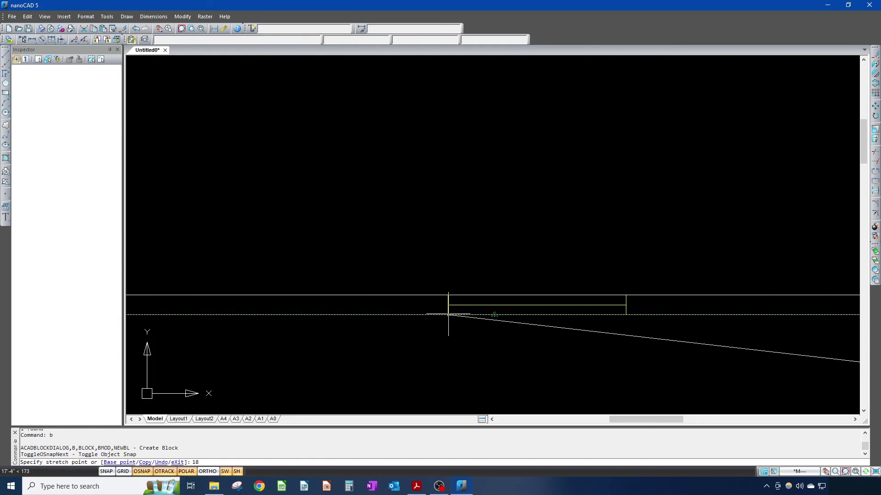
key("Return")
Clear the window selection and select the room's wall outline.
key("Escape")
scroll(517, 294, "down", 5)
scroll(517, 293, "up", 1)
scroll(516, 295, "up", 5)
scroll(544, 305, "down", 5)
scroll(533, 315, "up", 5)
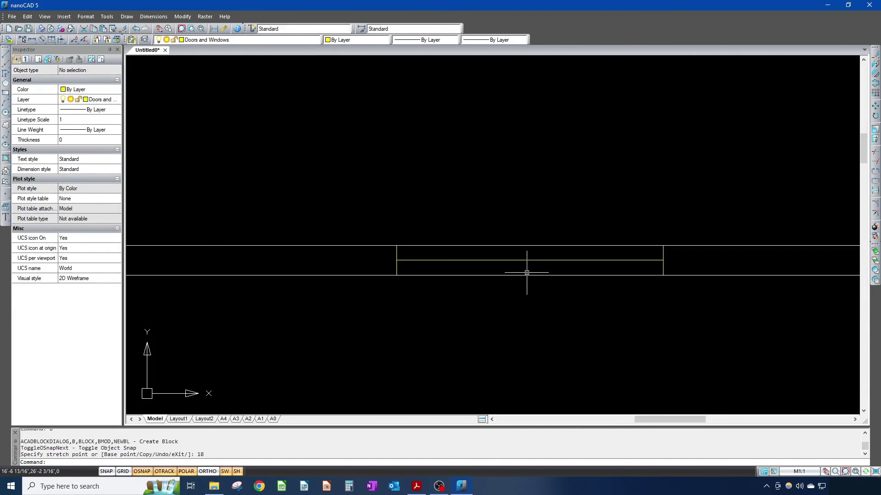
left_click(504, 259)
Add the wall line to the selection, start and cancel a LINE, then zoom in on the window wall.
left_click(504, 259)
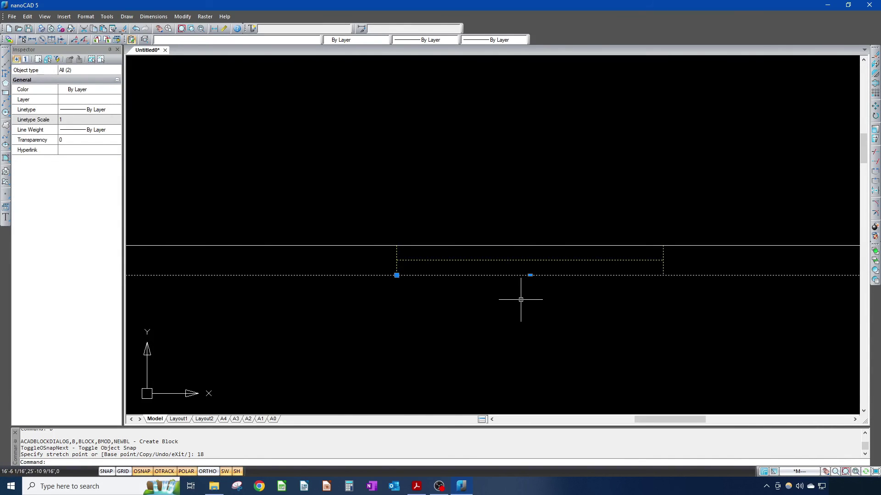
type("l")
key("Return")
left_click(529, 275)
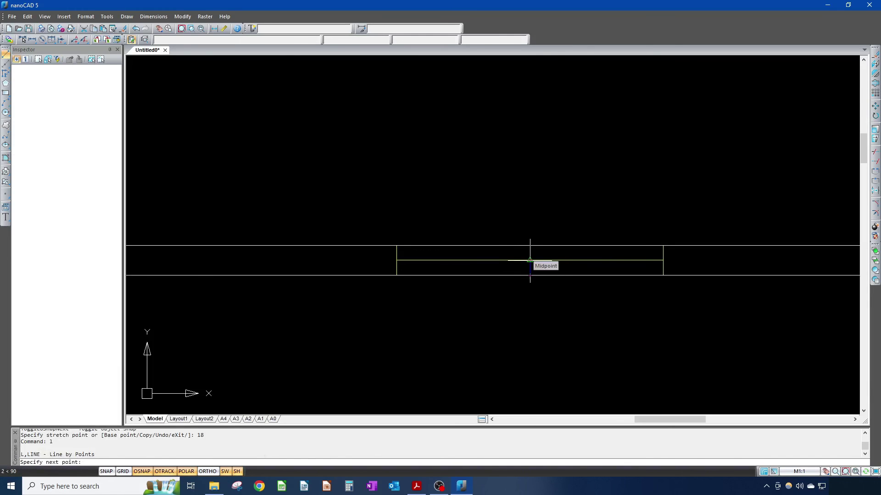
key("Escape")
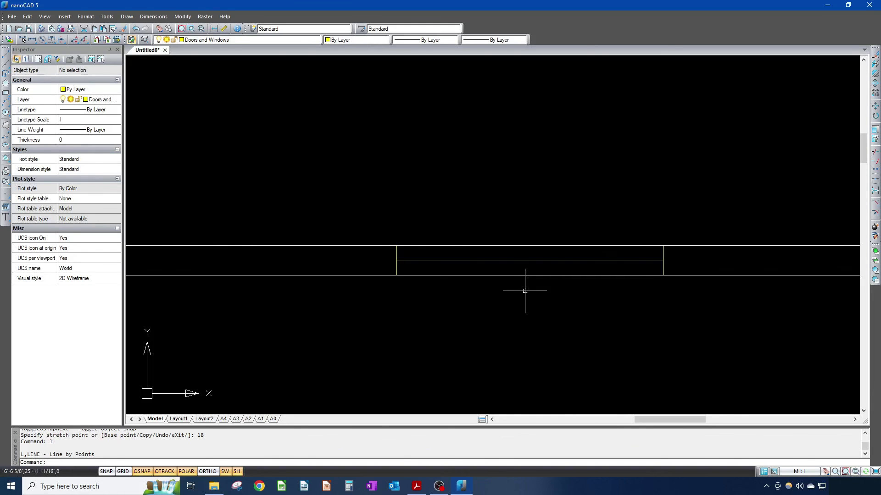
scroll(525, 230, "down", 5)
scroll(537, 299, "up", 2)
middle_click_drag(541, 309, 529, 289)
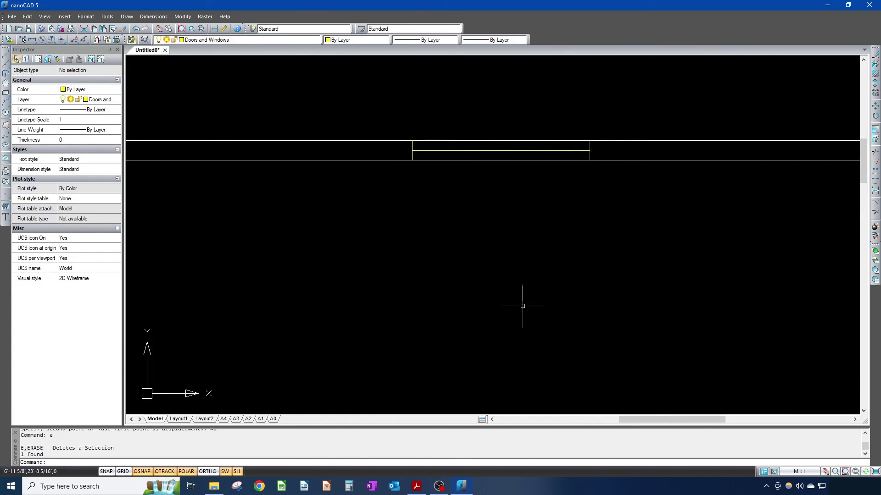
left_click(416, 486)
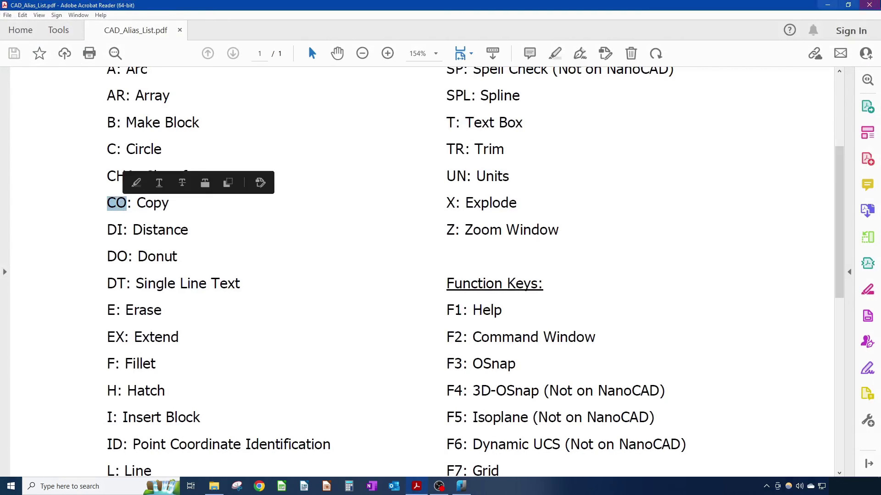
left_click(827, 4)
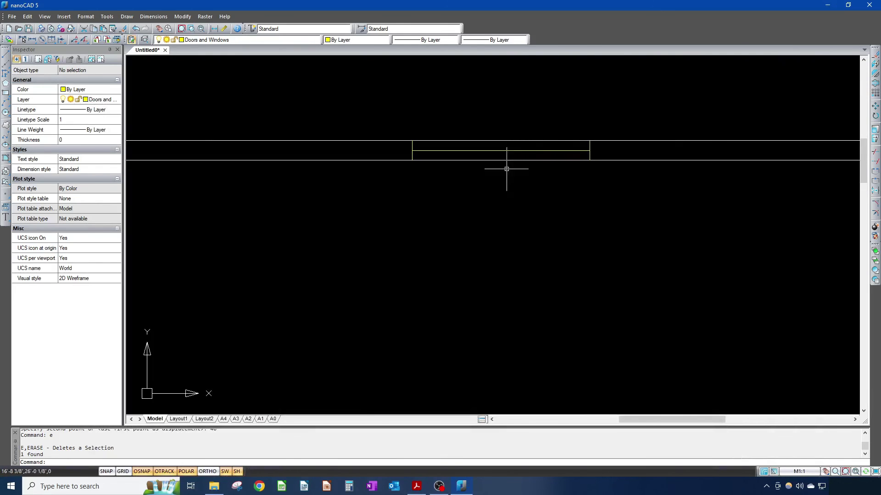
Start COPY on the 3-0_Window block and set its base point.
type("co")
key("Return")
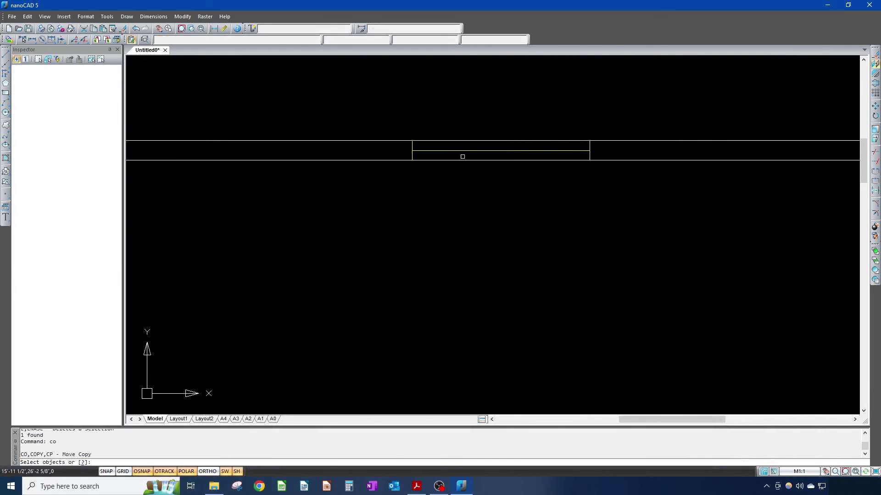
left_click(459, 151)
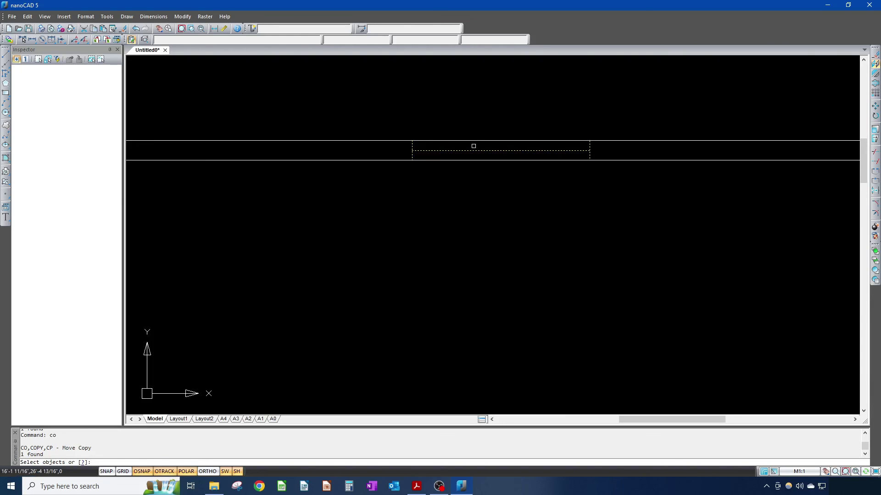
key("Return")
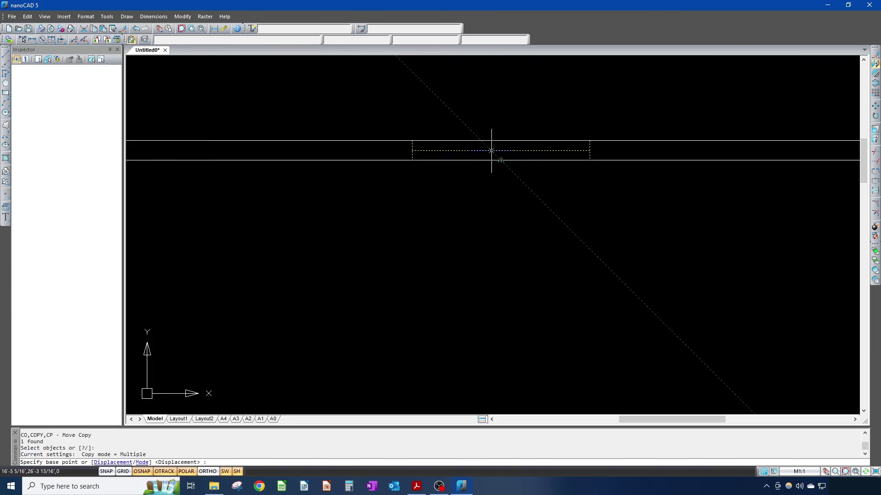
left_click(501, 160)
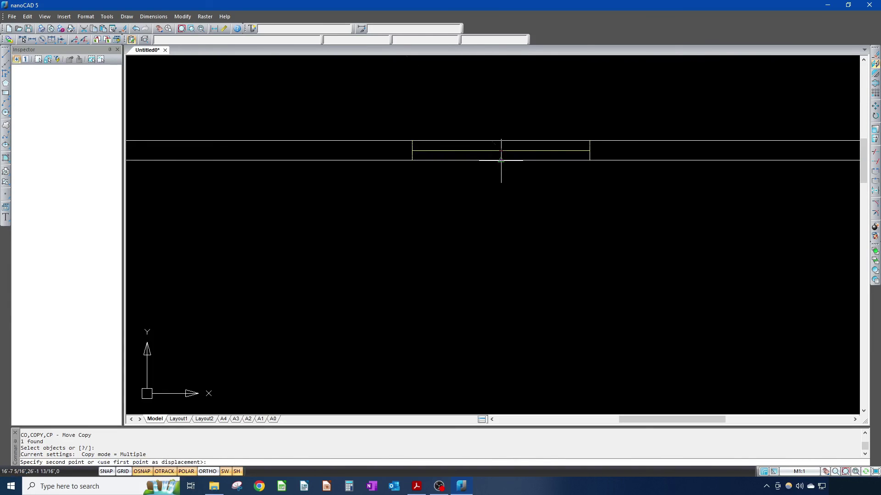
scroll(568, 193, "down", 5)
scroll(403, 184, "up", 4)
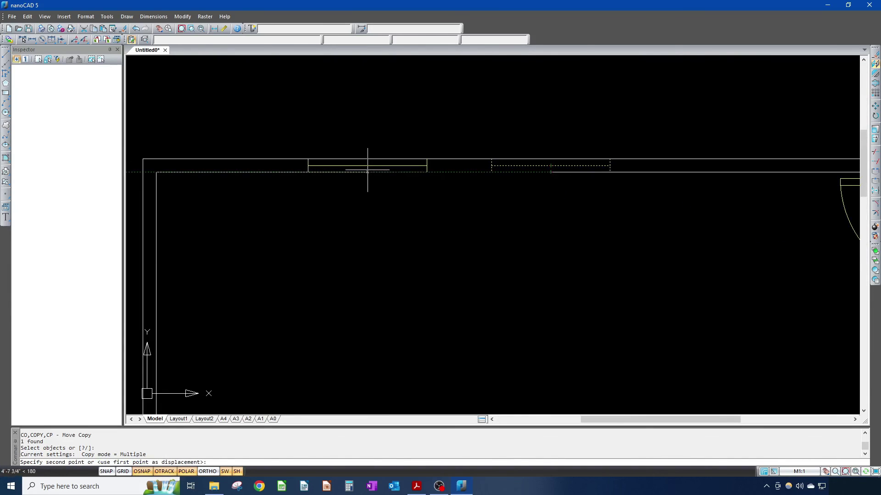
Place window copies beside the original on the top wall and at the left and right walls.
left_click(348, 172)
scroll(419, 227, "up", 3)
scroll(442, 222, "down", 8)
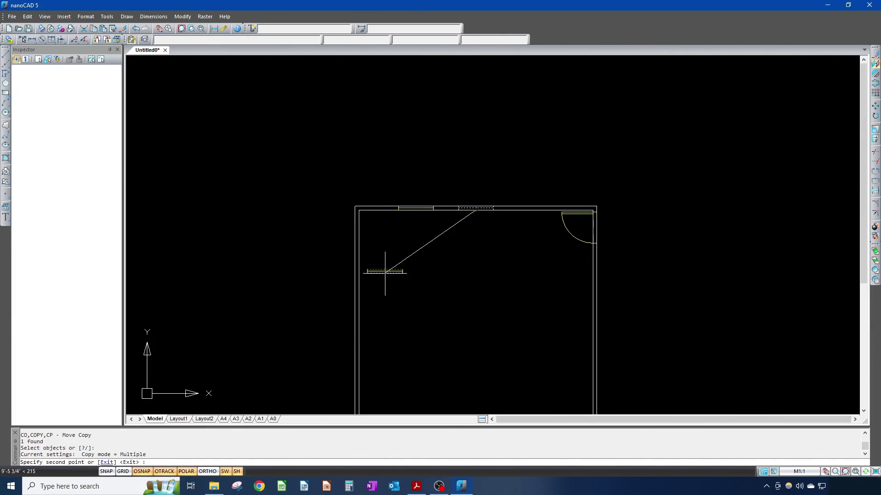
left_click(359, 341)
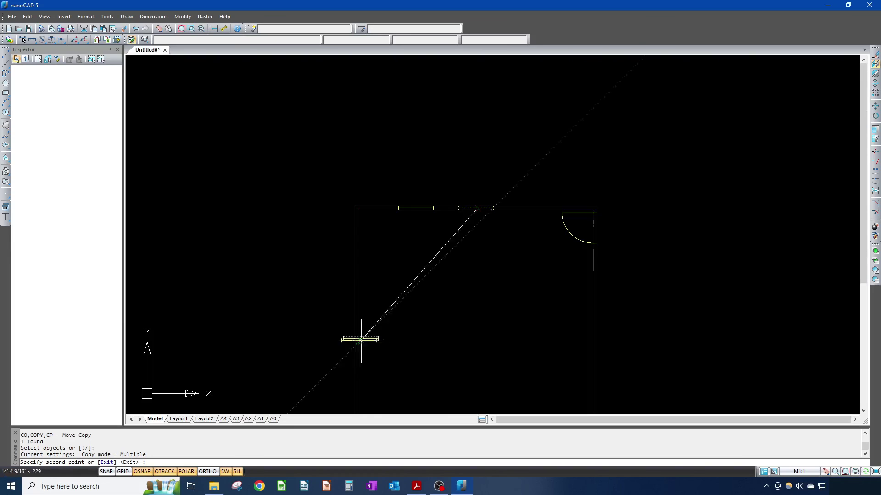
left_click(587, 341)
key("Escape")
scroll(360, 346, "up", 6)
Rotate the left-wall window 90° about its midpoint.
left_click(389, 312)
left_click(387, 309)
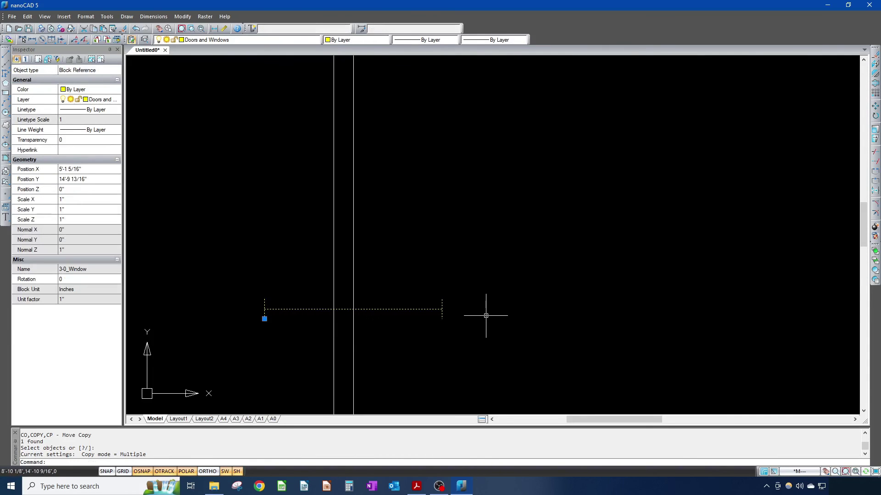
type("ro")
key("Return")
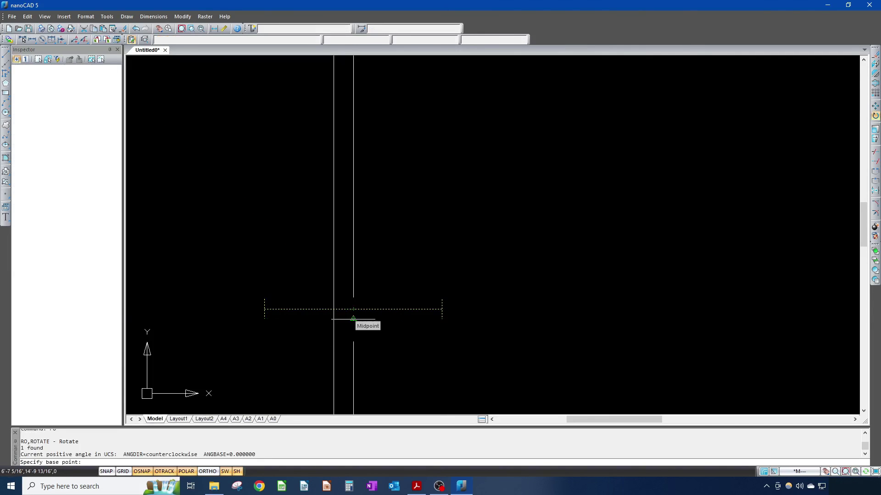
left_click(353, 319)
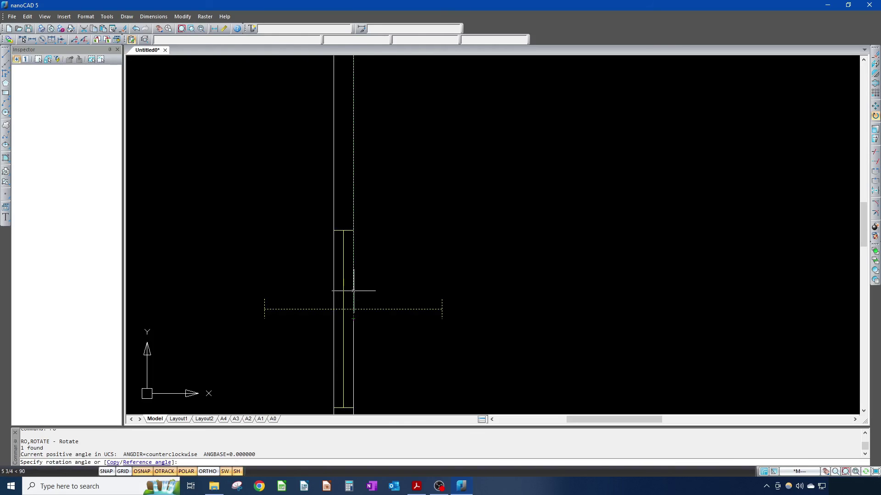
type("90")
key("Return")
Rotate the right-wall window about its midpoint so it stands vertical in the wall.
scroll(436, 291, "down", 3)
middle_click_drag(619, 291, 497, 275)
scroll(688, 275, "up", 5)
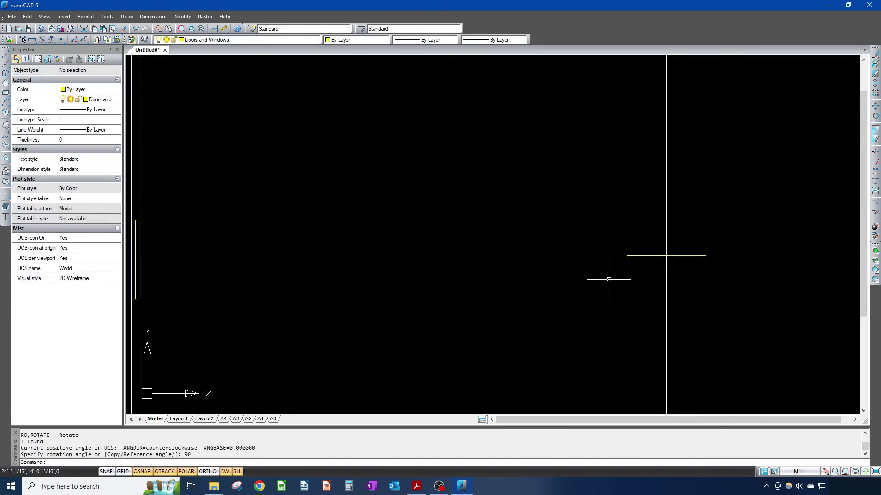
left_click(694, 236)
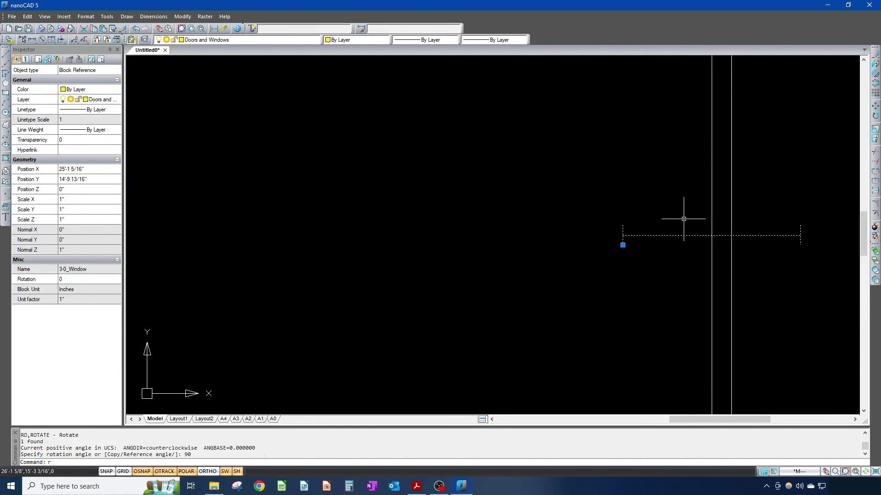
type("ro")
key("Return")
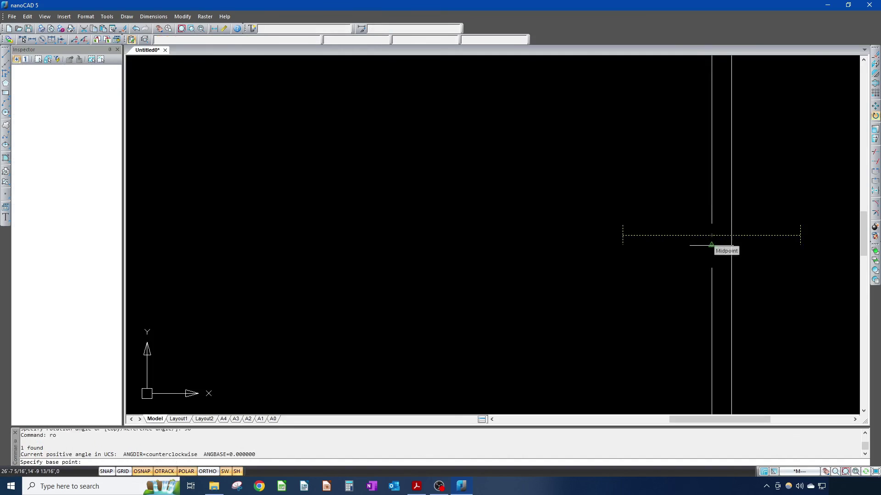
left_click(711, 243)
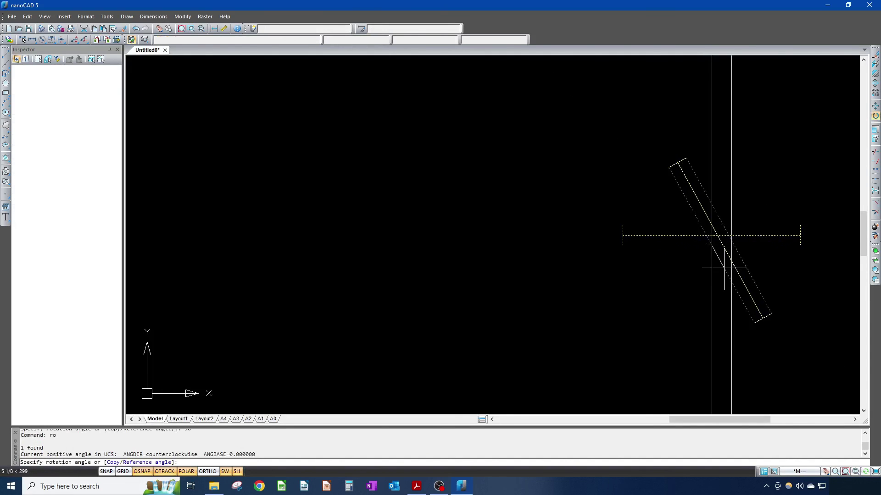
left_click(712, 315)
Zoom to extents and centre the whole room plan in the view.
scroll(632, 279, "down", 3)
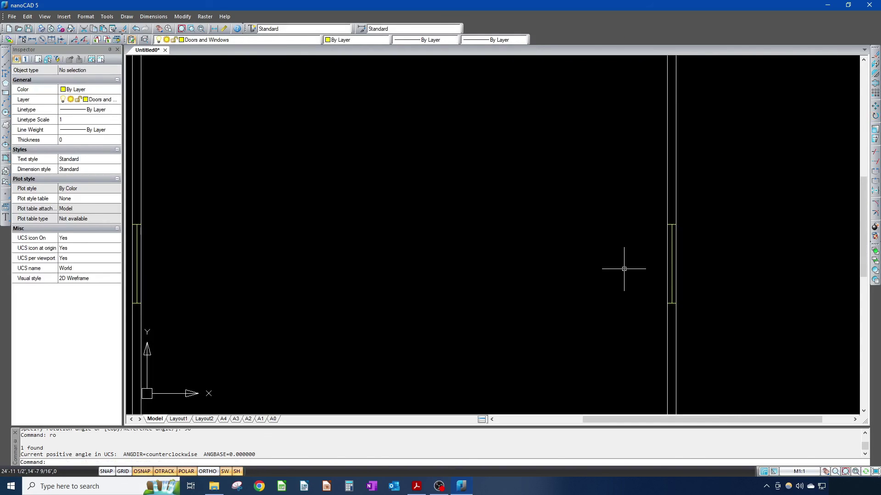
middle_click(624, 271)
middle_click(625, 271)
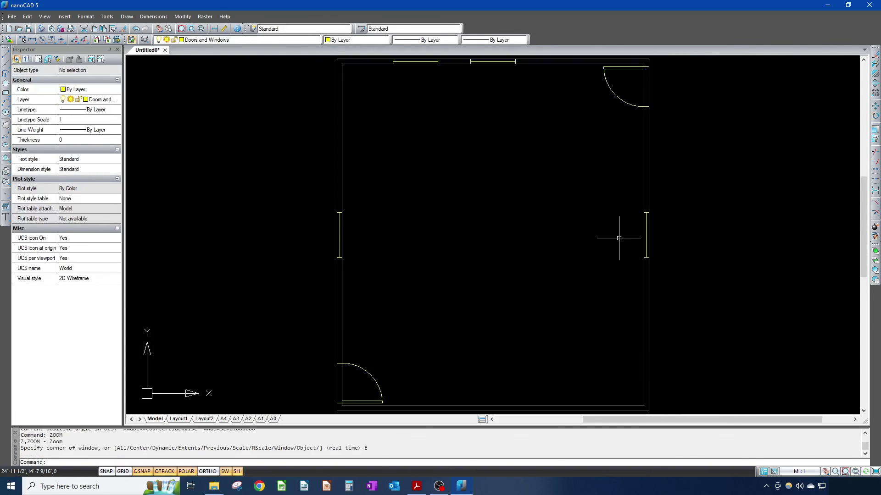
mouse_move(559, 251)
middle_mouse_down()
mouse_move(622, 263)
mouse_move(621, 240)
mouse_move(585, 245)
middle_mouse_up()
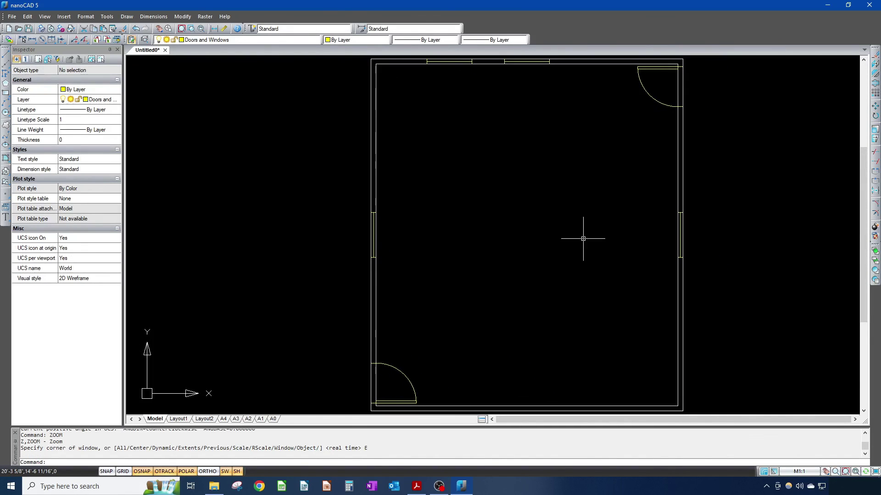
scroll(582, 239, "down", 1)
scroll(583, 239, "up", 1)
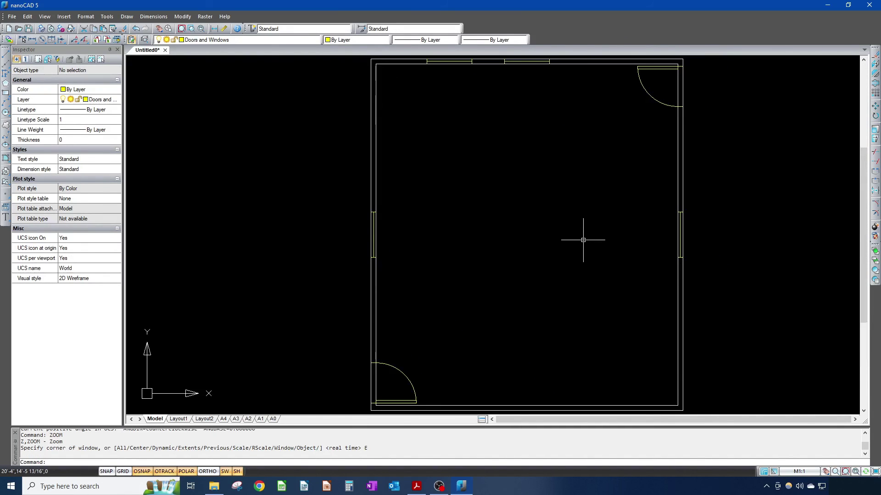